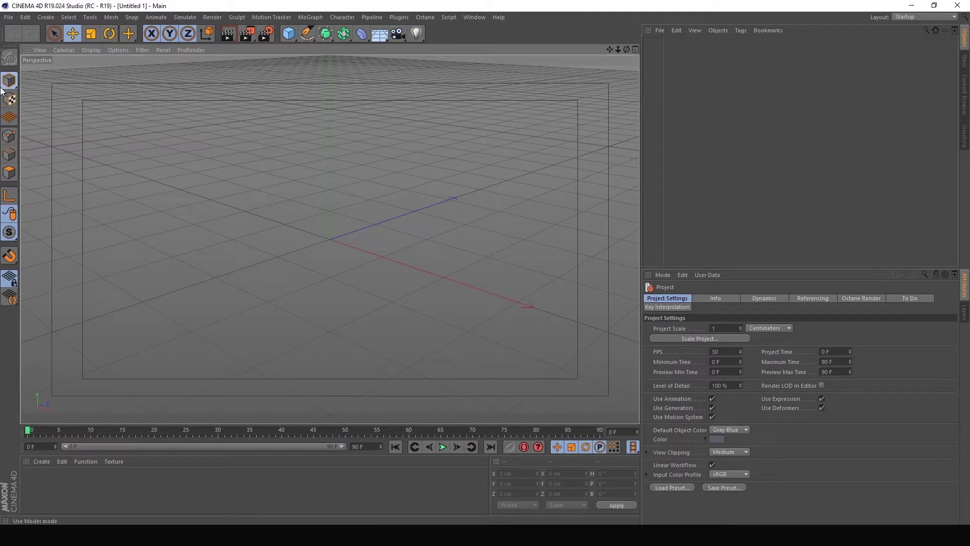
pyautogui.click(40, 15)
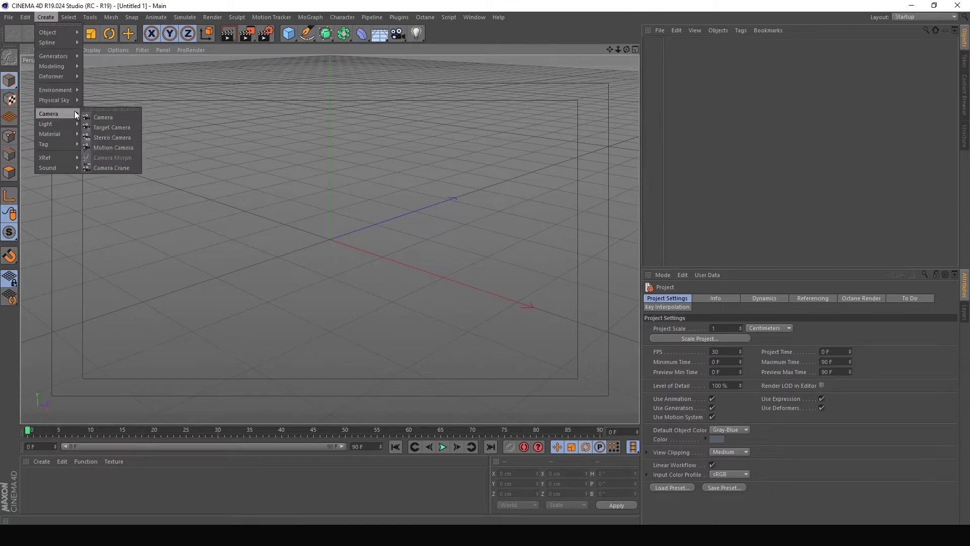
pyautogui.moveTo(59, 65)
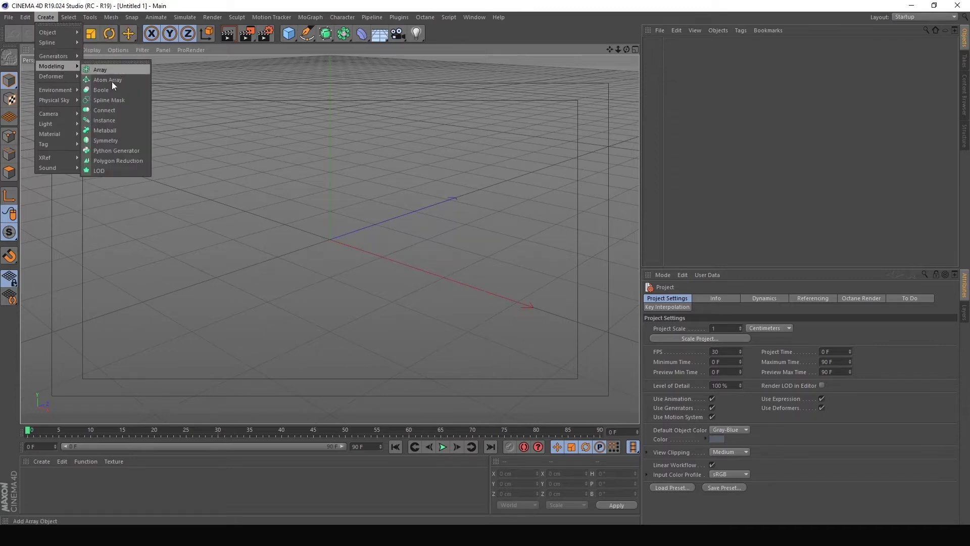
pyautogui.click(332, 176)
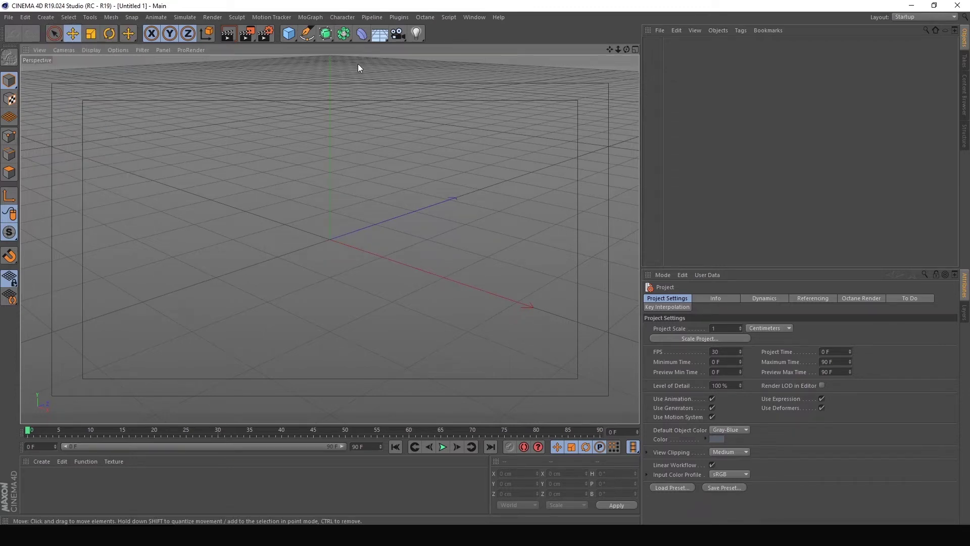
# Undock the modeling objects palette as a floating window and place it over the viewport's upper corner beside the mode tools
pyautogui.click(344, 38)
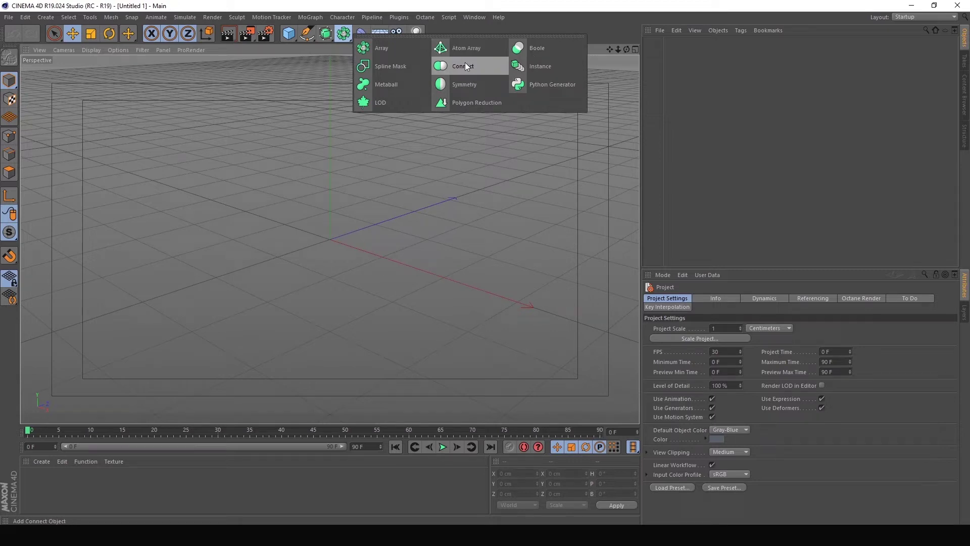
pyautogui.click(425, 37)
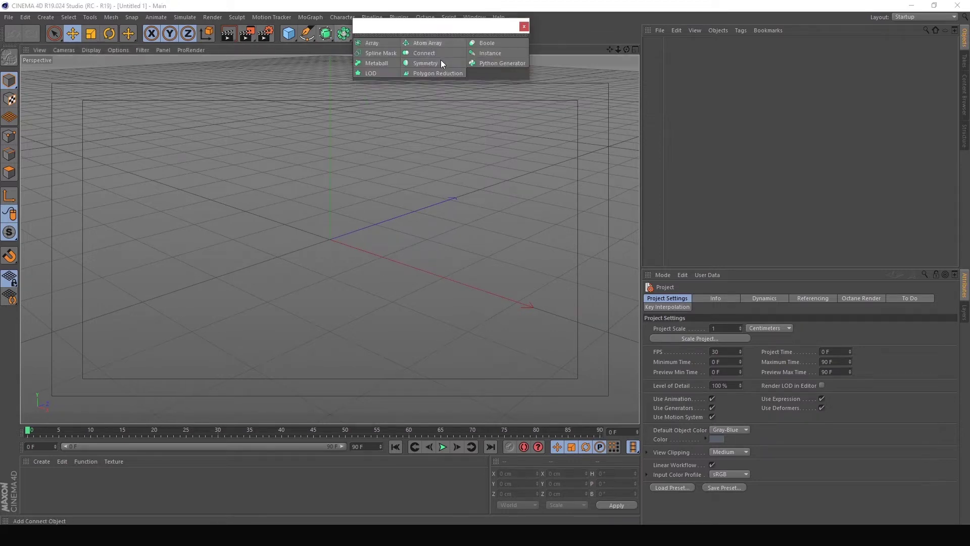
pyautogui.moveTo(464, 30); pyautogui.dragTo(119, 64)
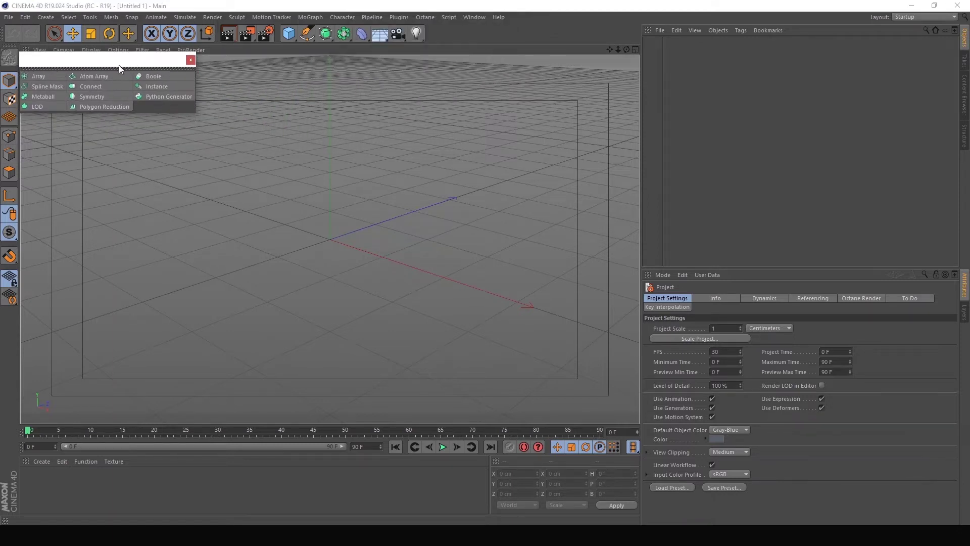
# Enlarge the icons of the floating modeling palette and resize its window to fit all the objects
pyautogui.rightClick(27, 74)
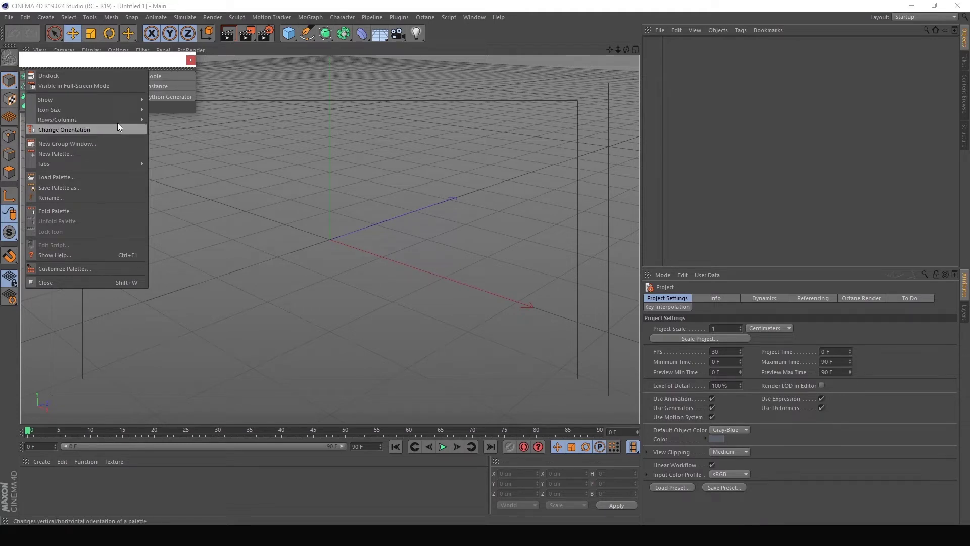
pyautogui.moveTo(121, 110)
pyautogui.click(180, 132)
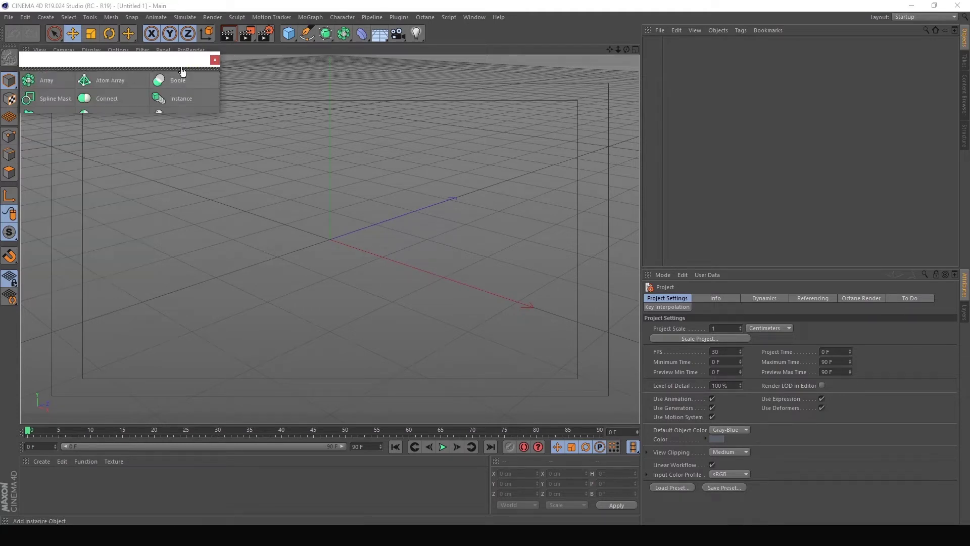
pyautogui.moveTo(221, 115); pyautogui.dragTo(227, 148)
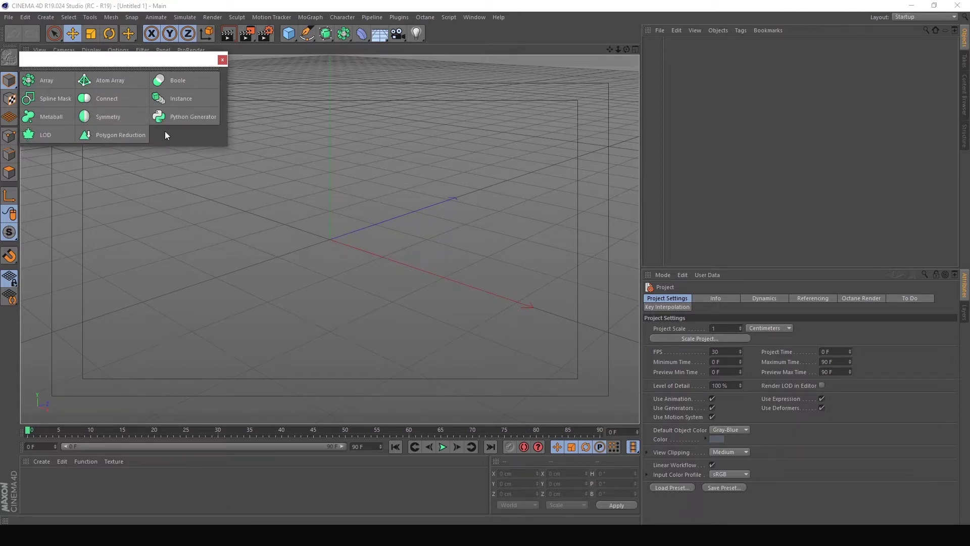
# Add an Array object and a Cube primitive to the scene
pyautogui.click(52, 79)
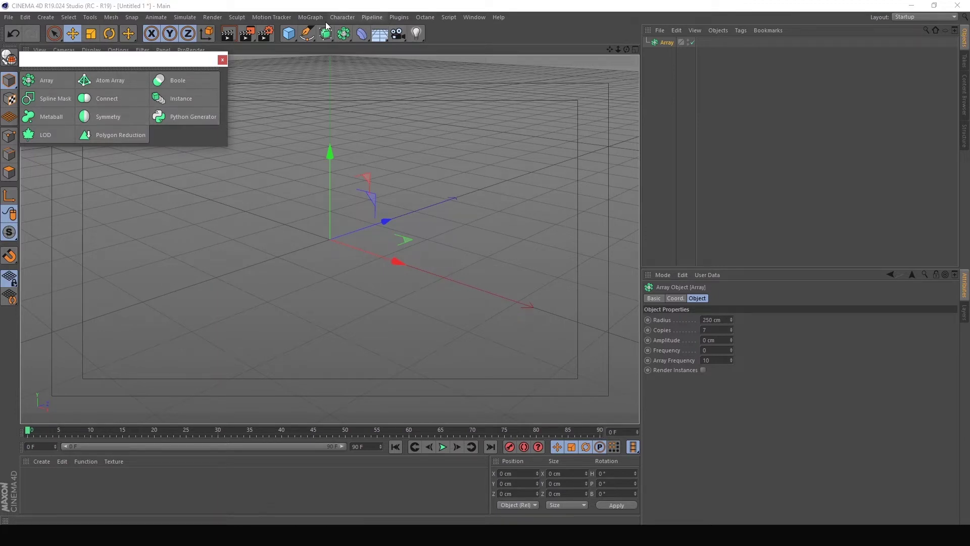
pyautogui.click(293, 37)
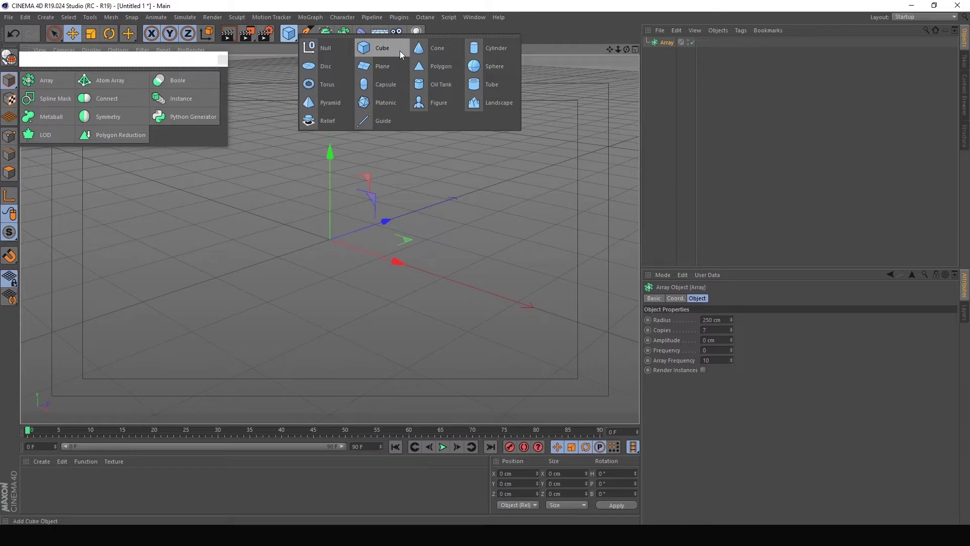
pyautogui.click(380, 46)
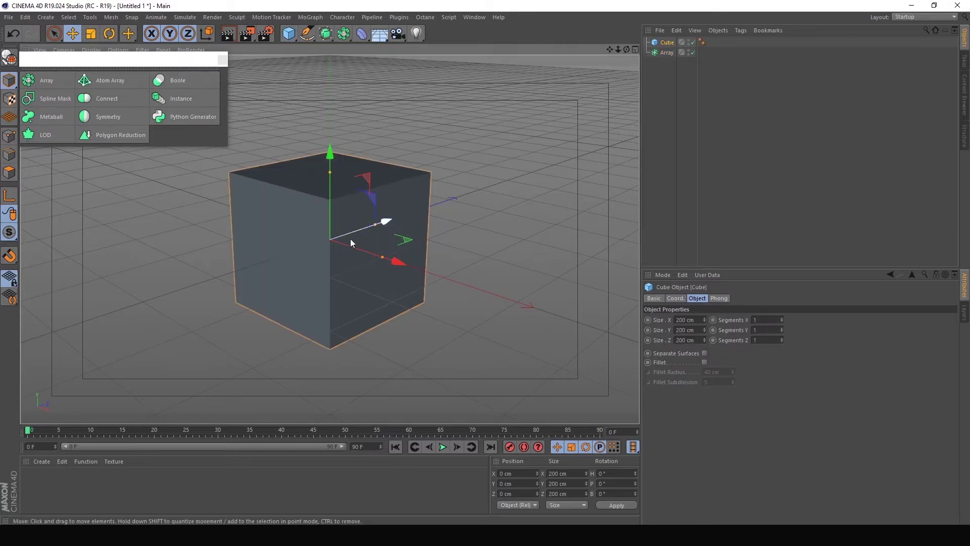
# Make the cube a child of the Array object
pyautogui.moveTo(616, 48); pyautogui.dragTo(617, 51)
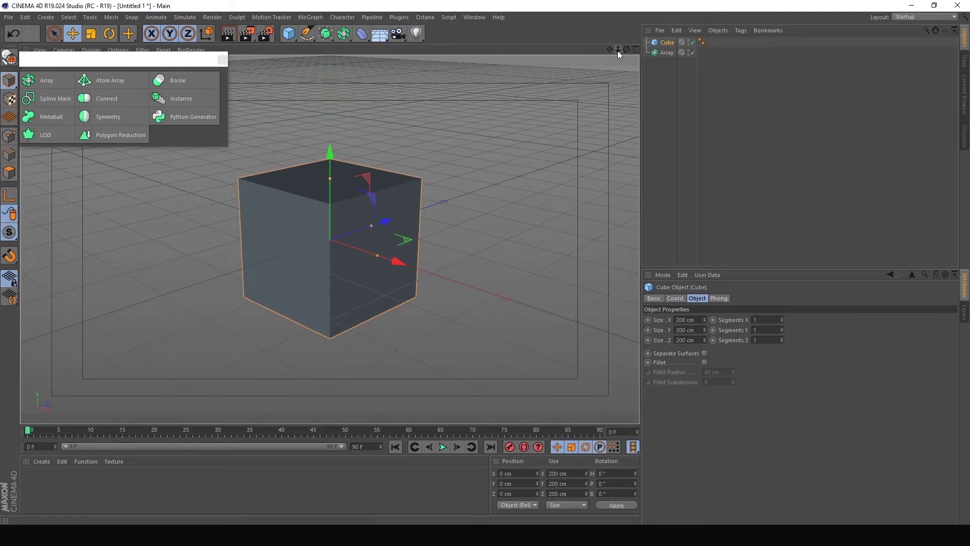
pyautogui.click(666, 43)
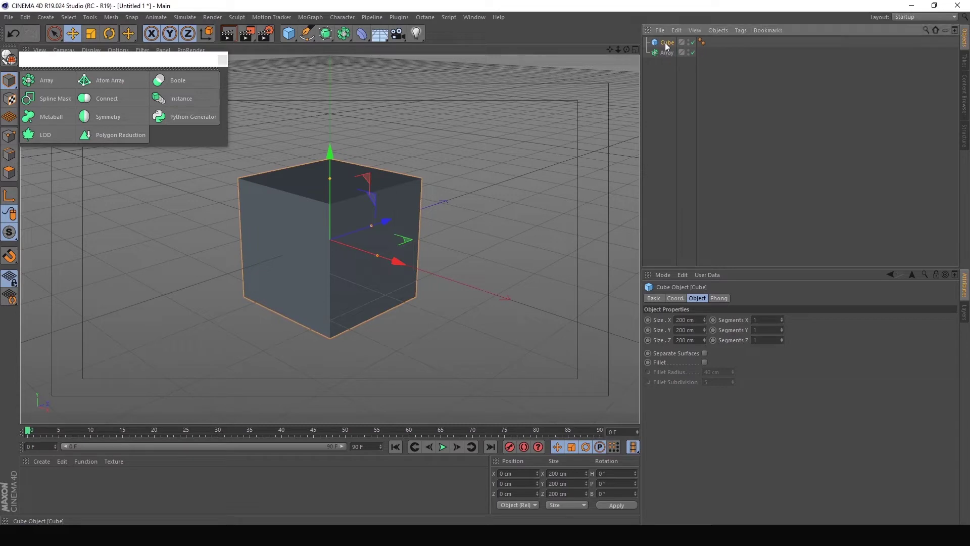
pyautogui.moveTo(666, 43); pyautogui.dragTo(667, 54)
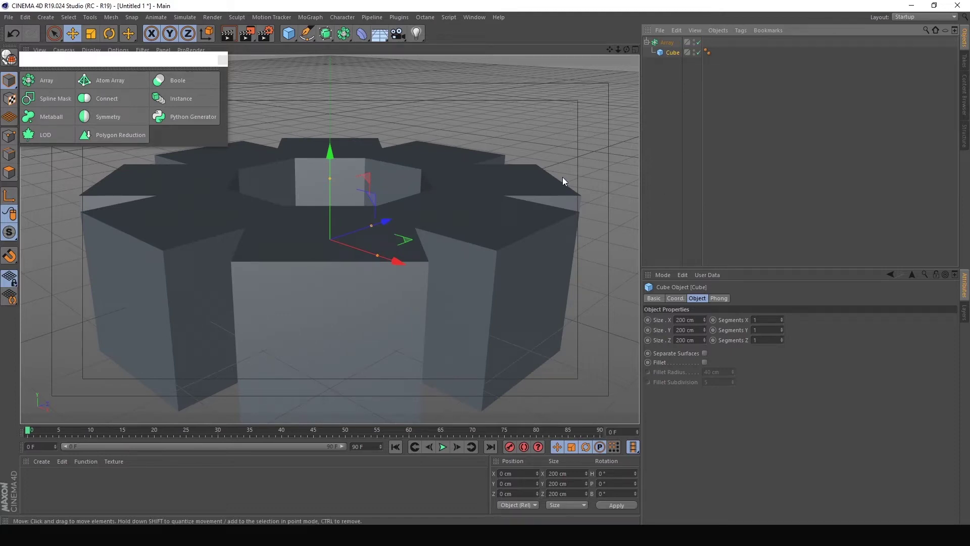
# Set the cube's Y size to 183 cm and its Z size to 146 cm
pyautogui.moveTo(619, 49); pyautogui.dragTo(627, 47)
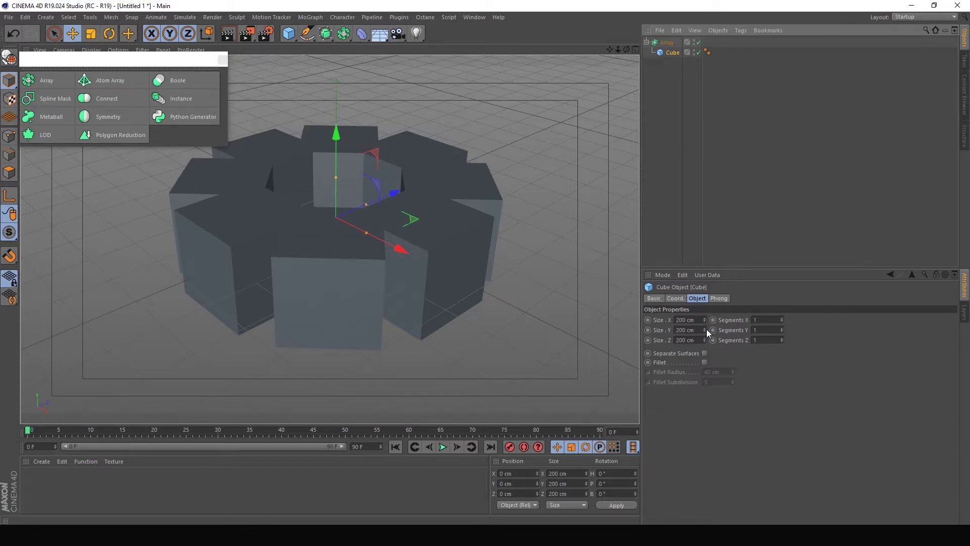
pyautogui.moveTo(705, 329)
pyautogui.mouseDown()
pyautogui.moveTo(705, 354)
pyautogui.moveTo(705, 336)
pyautogui.mouseUp()
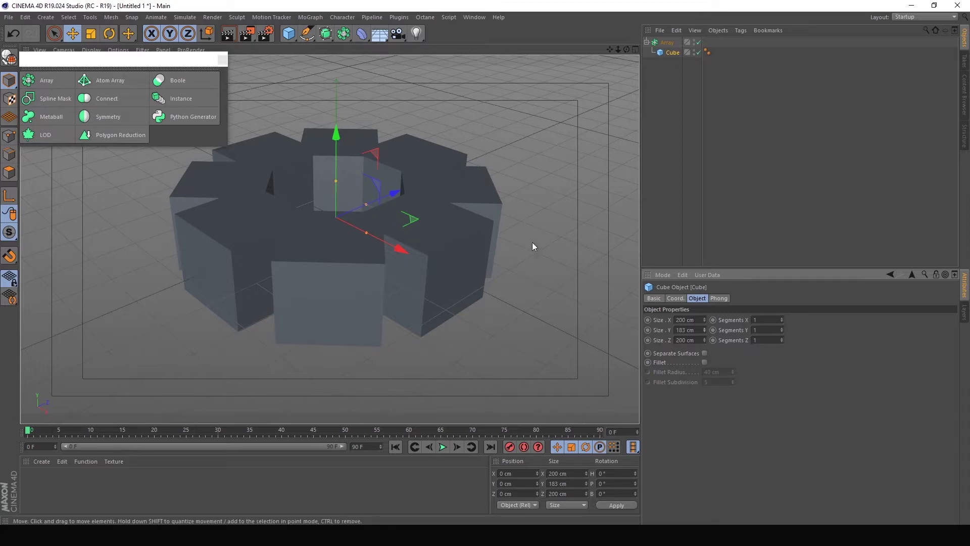
pyautogui.moveTo(705, 340)
pyautogui.mouseDown()
pyautogui.moveTo(704, 374)
pyautogui.moveTo(704, 354)
pyautogui.mouseUp()
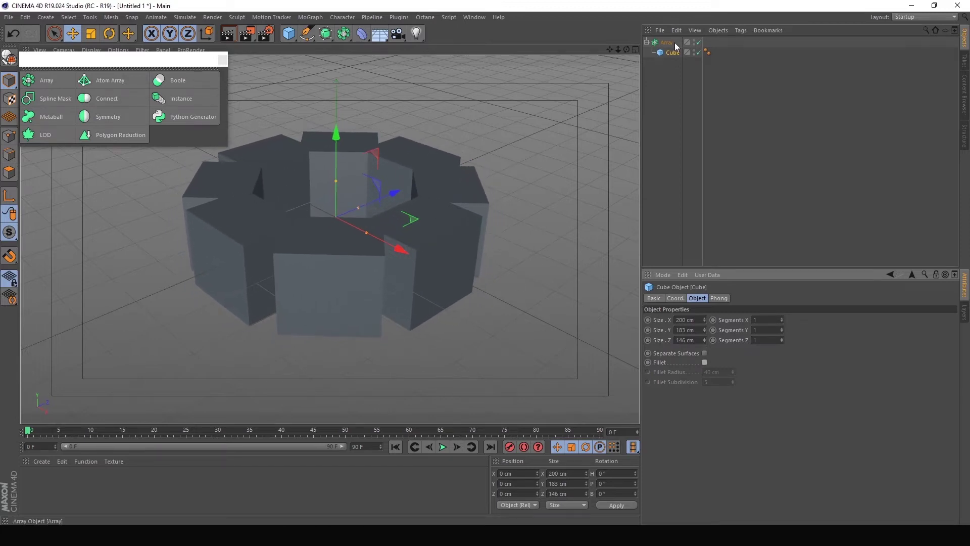
# Set the Array's radius to 340 cm and its number of copies to 6
pyautogui.click(675, 43)
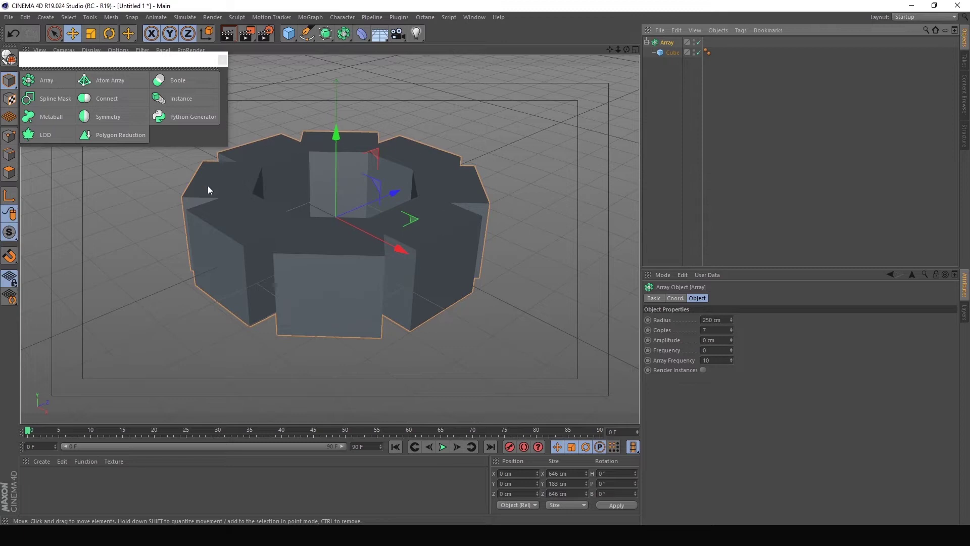
pyautogui.moveTo(732, 318)
pyautogui.mouseDown()
pyautogui.moveTo(773, 318)
pyautogui.moveTo(738, 319)
pyautogui.moveTo(758, 319)
pyautogui.moveTo(732, 329)
pyautogui.mouseUp()
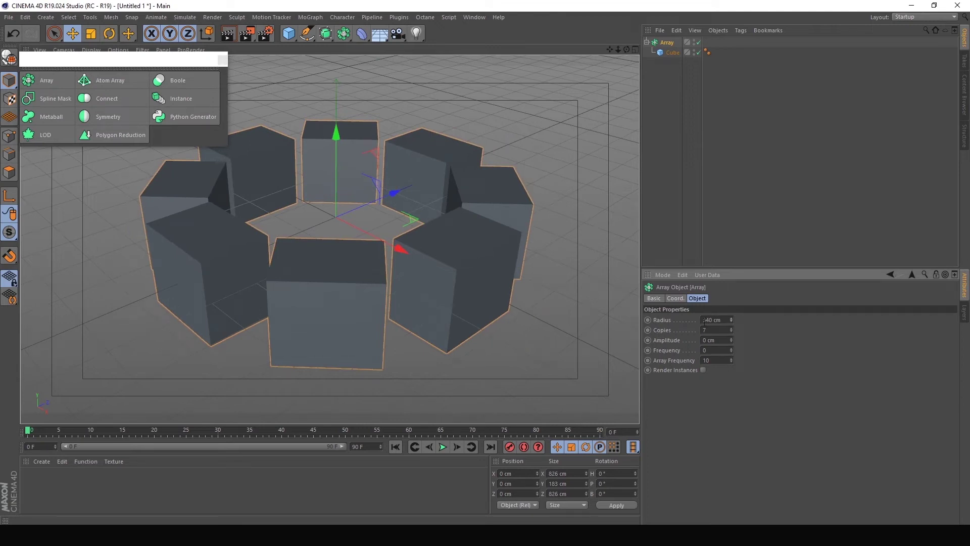
pyautogui.click(732, 332)
pyautogui.click(732, 331)
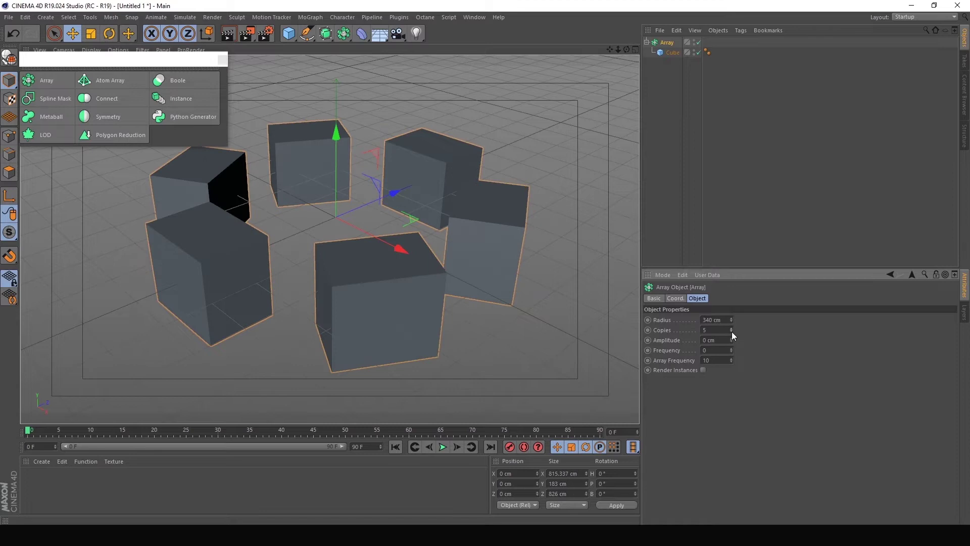
pyautogui.click(732, 331)
pyautogui.click(732, 332)
pyautogui.click(731, 327)
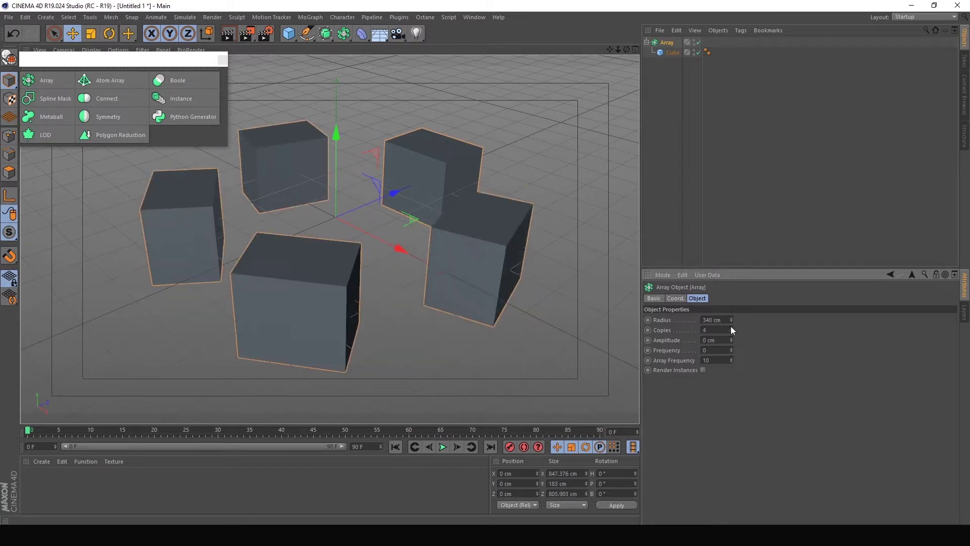
pyautogui.click(731, 327)
pyautogui.click(732, 327)
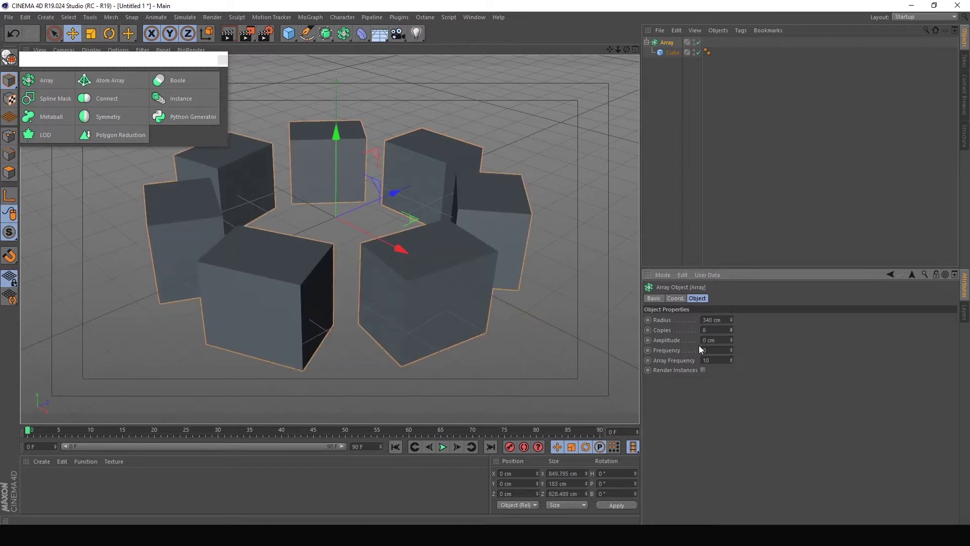
# Set the Array's amplitude to -37 cm, its frequency to 0.43 and its array frequency to 12.55
pyautogui.moveTo(626, 49); pyautogui.dragTo(627, 71)
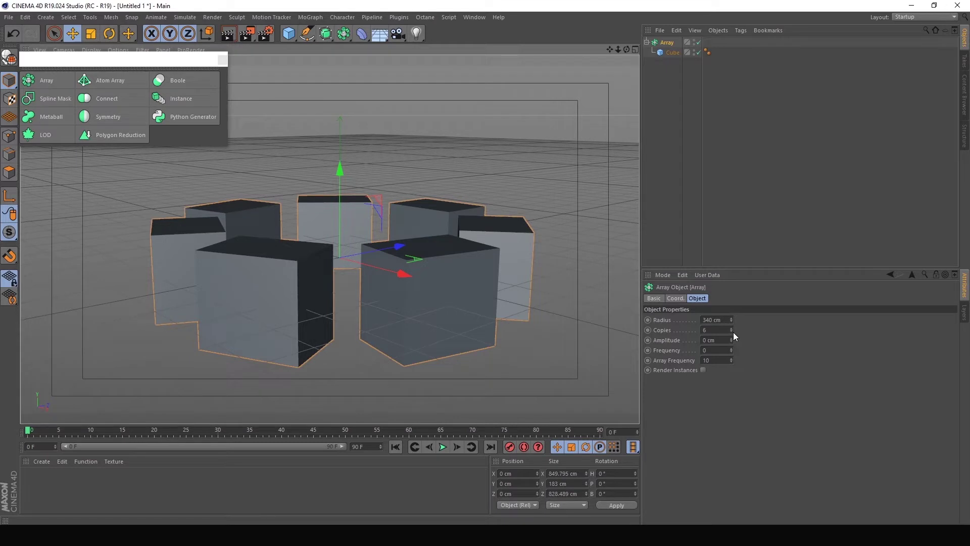
pyautogui.moveTo(731, 342); pyautogui.dragTo(659, 349)
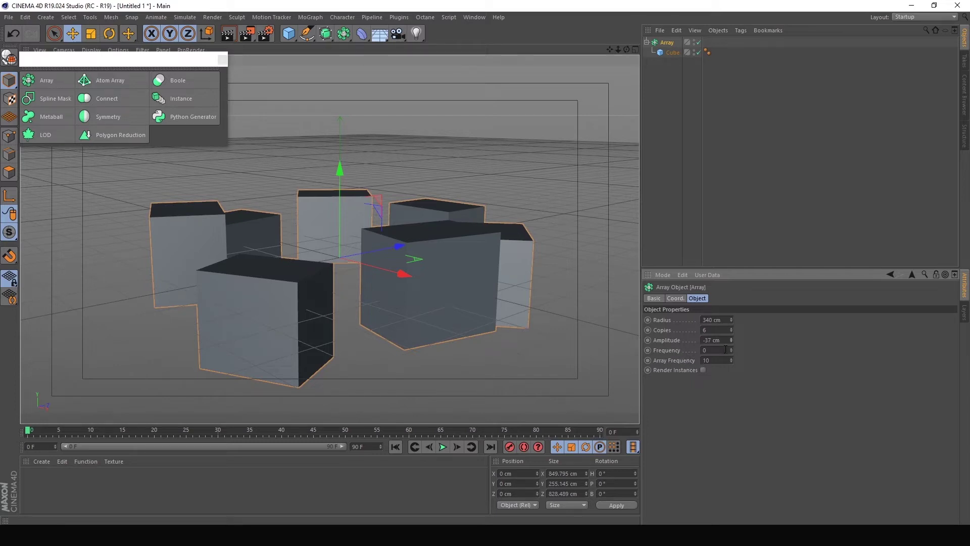
pyautogui.moveTo(730, 350); pyautogui.dragTo(730, 346)
pyautogui.moveTo(731, 360); pyautogui.dragTo(731, 356)
pyautogui.moveTo(731, 360); pyautogui.dragTo(733, 358)
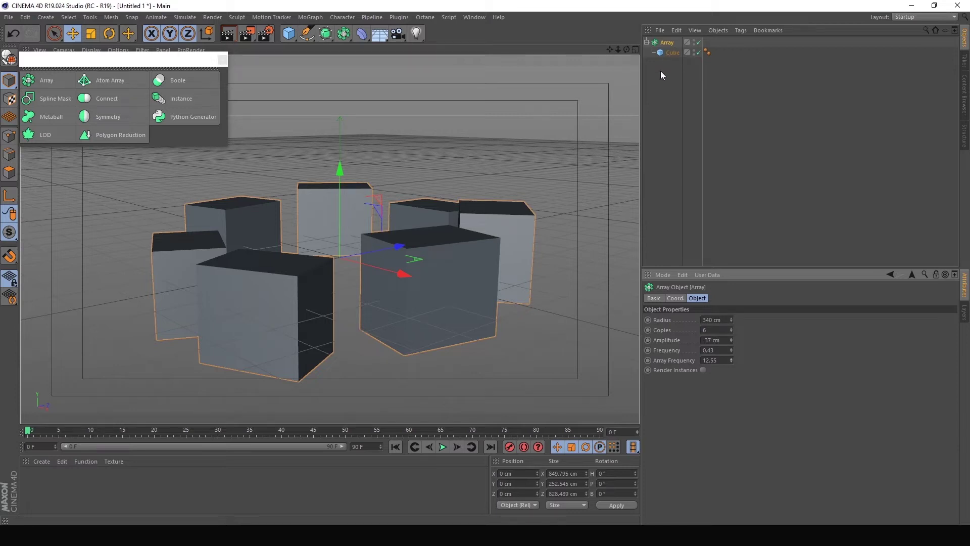
# Take the cube out of the Array and delete the Array object
pyautogui.moveTo(665, 56); pyautogui.dragTo(672, 74)
pyautogui.click(667, 45)
pyautogui.press('Delete')
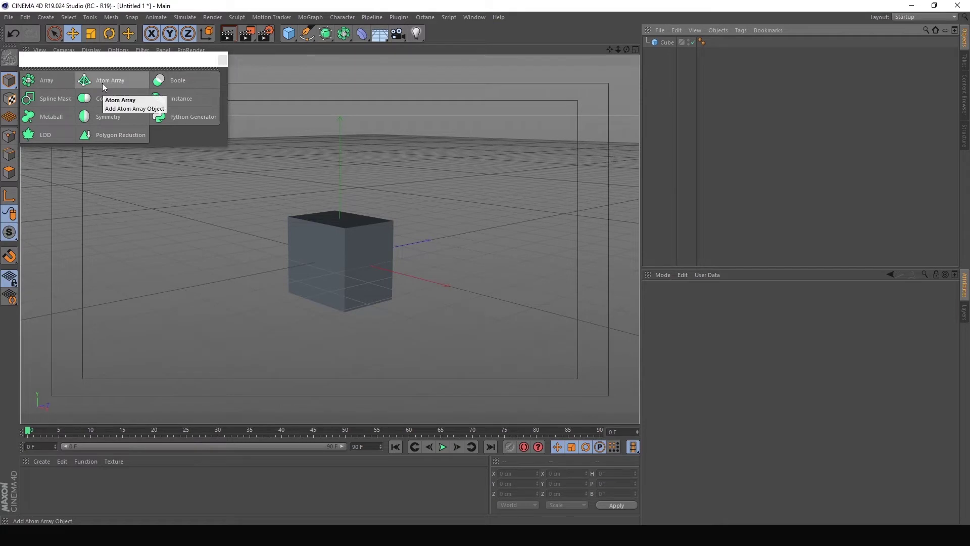
# Add an Atom Array object and set the cube's segments to 2 in X, Y and Z
pyautogui.click(102, 83)
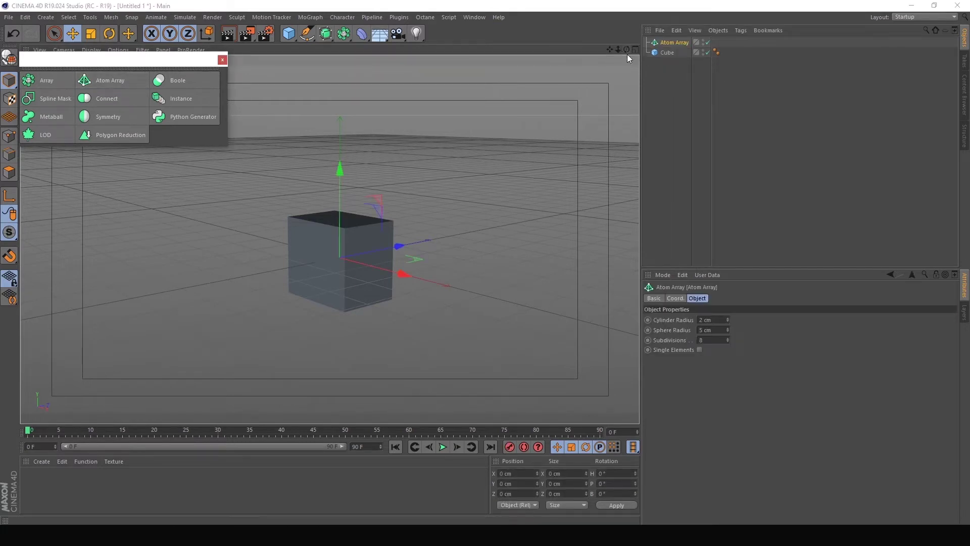
pyautogui.moveTo(618, 50); pyautogui.dragTo(629, 52)
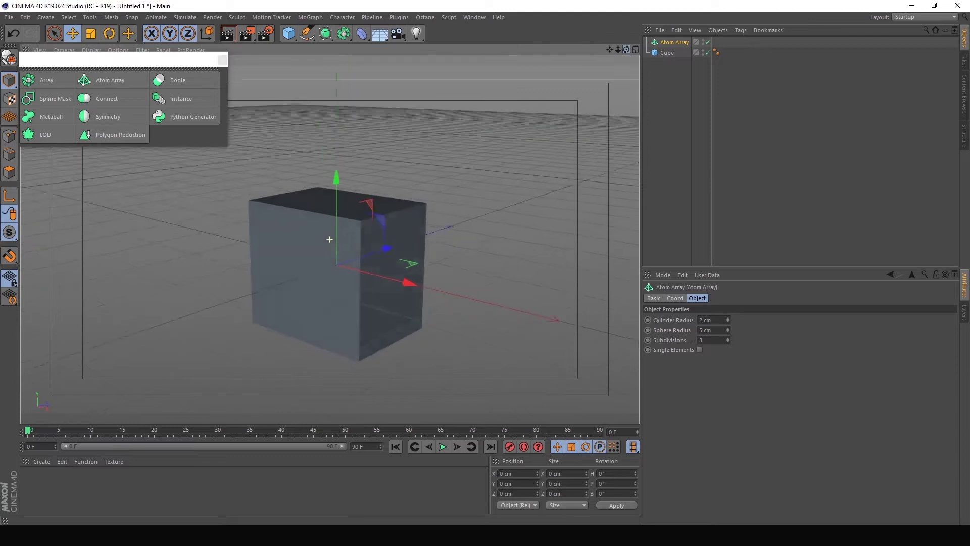
pyautogui.moveTo(330, 239); pyautogui.dragTo(329, 236)
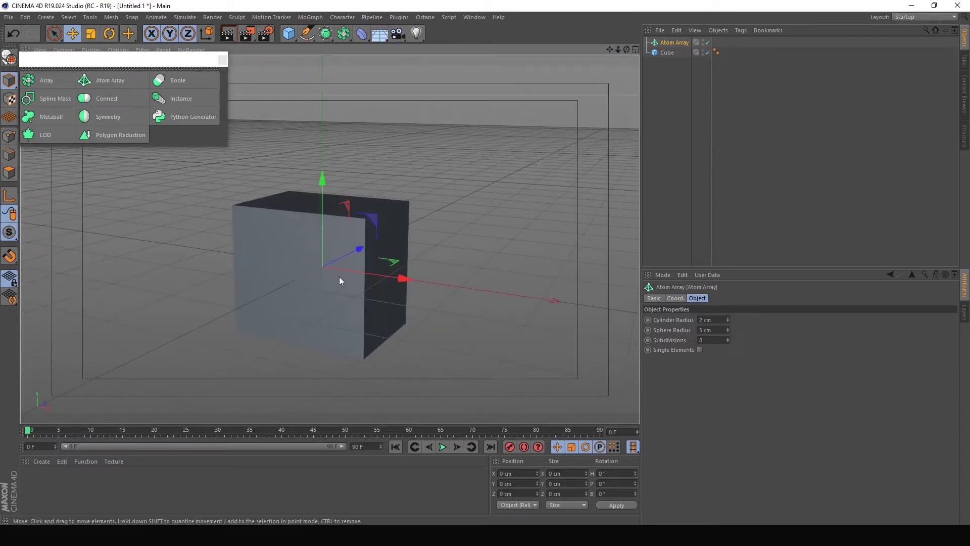
pyautogui.click(666, 53)
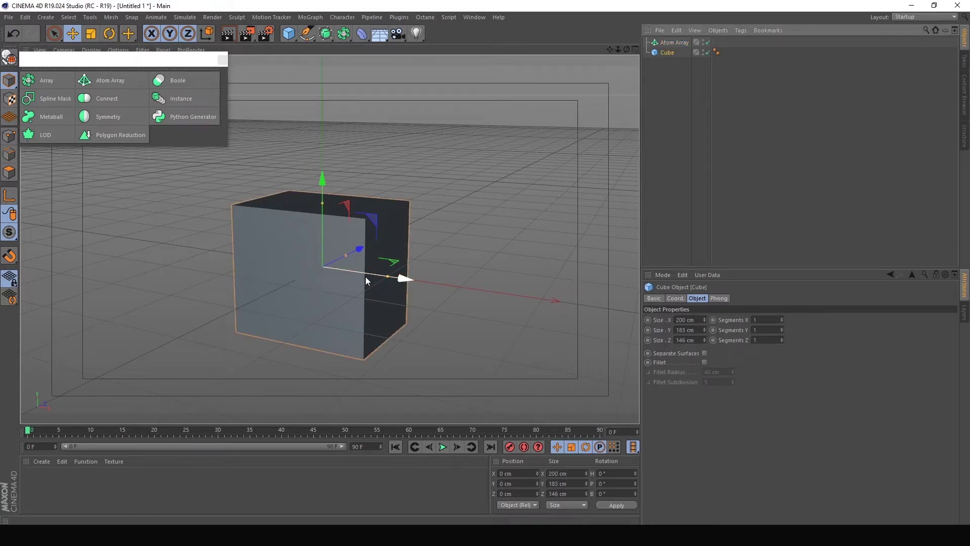
pyautogui.click(781, 317)
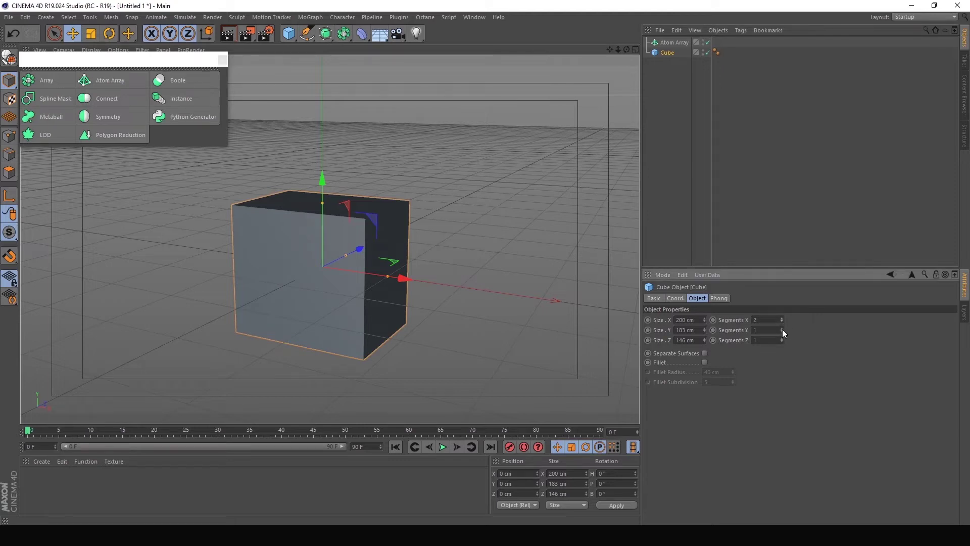
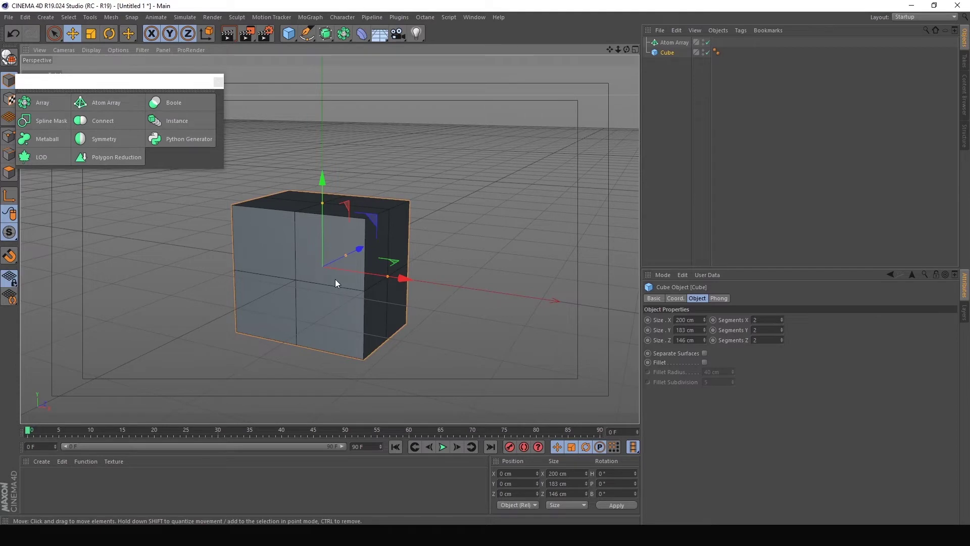
# Make the cube a child of the Atom Array object
pyautogui.moveTo(618, 50); pyautogui.dragTo(617, 67)
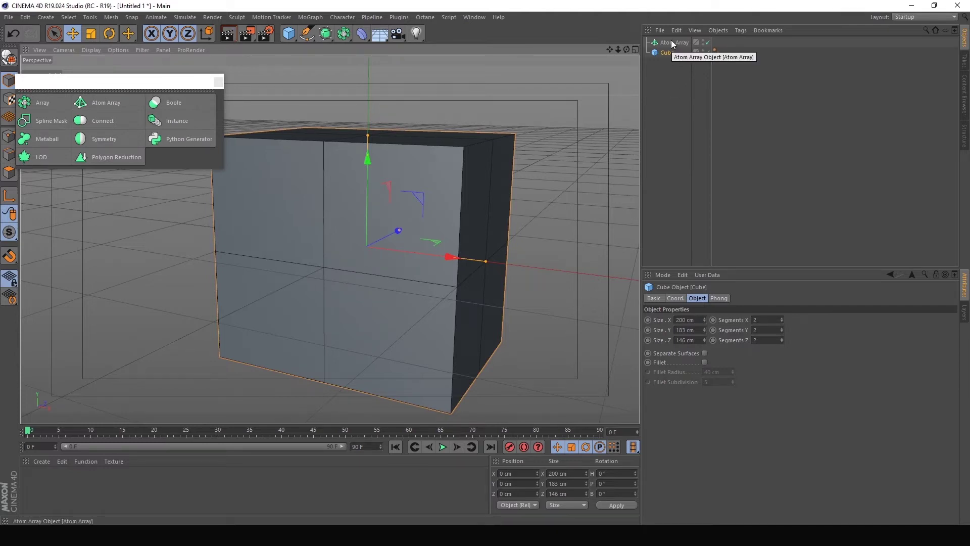
pyautogui.moveTo(671, 41)
pyautogui.mouseDown()
pyautogui.moveTo(665, 53)
pyautogui.moveTo(674, 44)
pyautogui.moveTo(631, 50)
pyautogui.moveTo(679, 57)
pyautogui.mouseUp()
pyautogui.moveTo(612, 50); pyautogui.dragTo(534, 126)
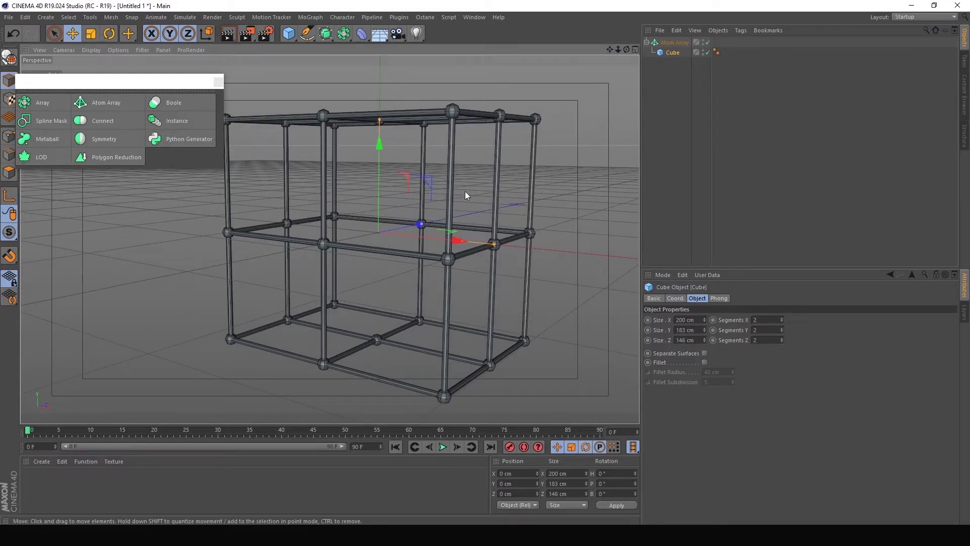
# Set the Atom Array's cylinder radius to 3 cm and reduce its sphere radius to about 3.5 cm
pyautogui.click(672, 42)
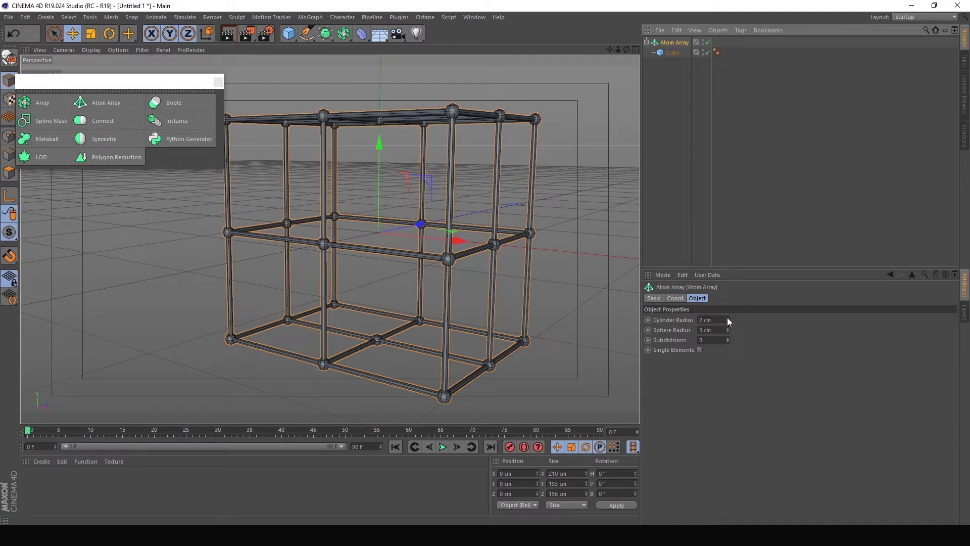
pyautogui.moveTo(726, 317); pyautogui.dragTo(727, 337)
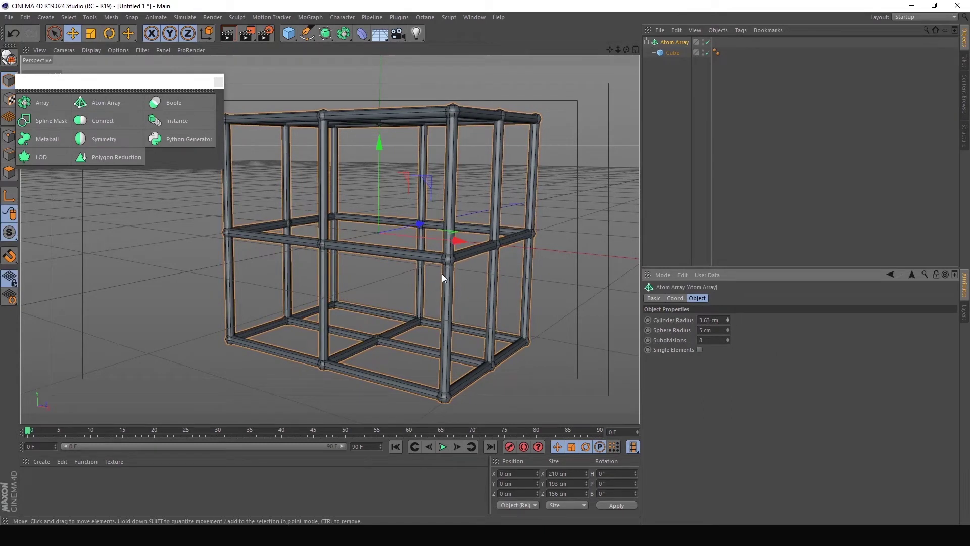
pyautogui.moveTo(728, 331)
pyautogui.mouseDown()
pyautogui.moveTo(727, 340)
pyautogui.moveTo(728, 325)
pyautogui.mouseUp()
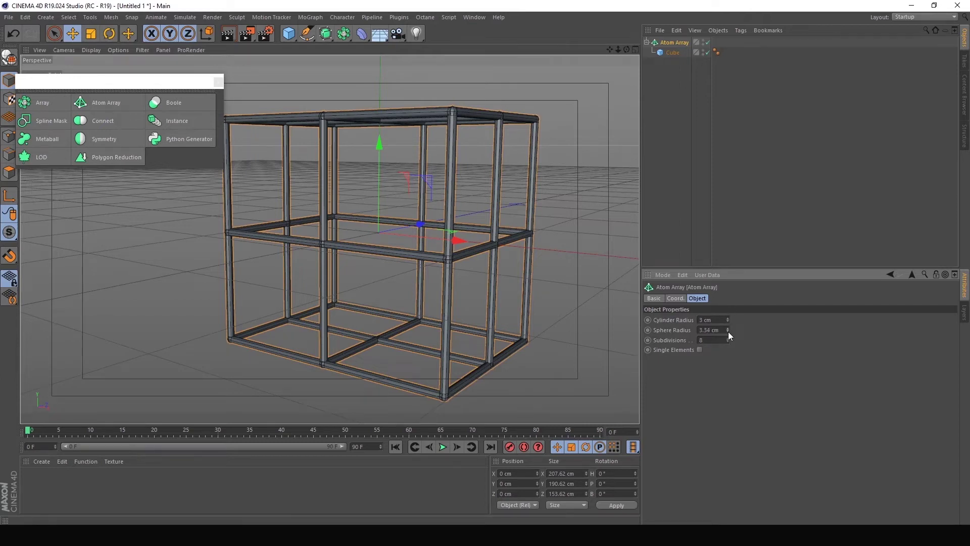
pyautogui.moveTo(728, 331); pyautogui.dragTo(729, 387)
# Remove the Atom Array while keeping the cube, and add a Boole object
pyautogui.hotkey('ctrl', 'z')
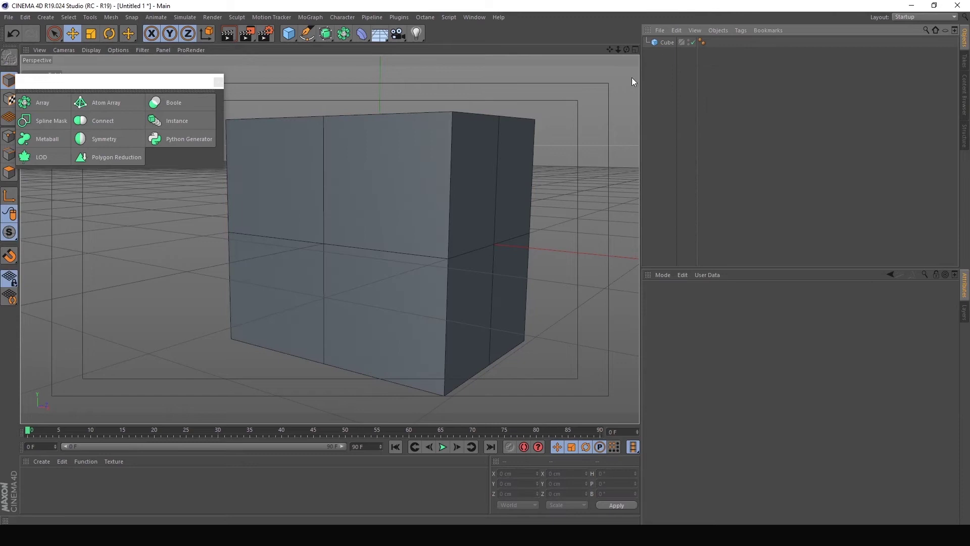
pyautogui.moveTo(619, 50); pyautogui.dragTo(630, 51)
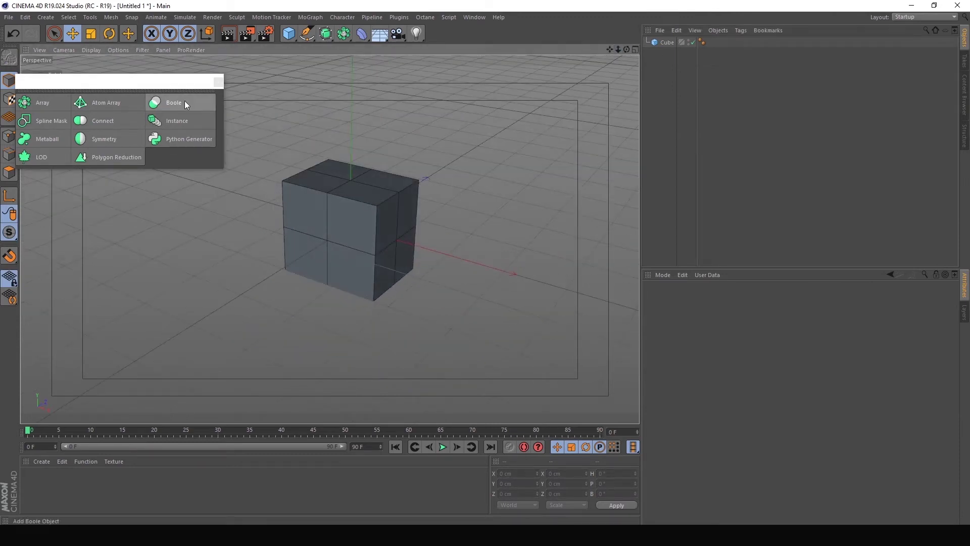
pyautogui.click(184, 101)
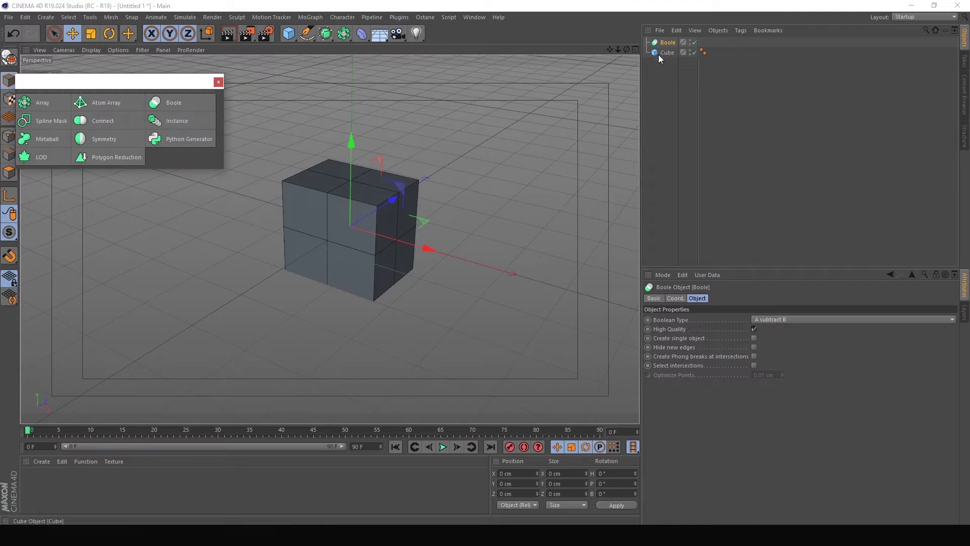
# Add a cylinder through the cube's centre and increase its height to about 330 cm so it extends beyond the cube
pyautogui.click(286, 36)
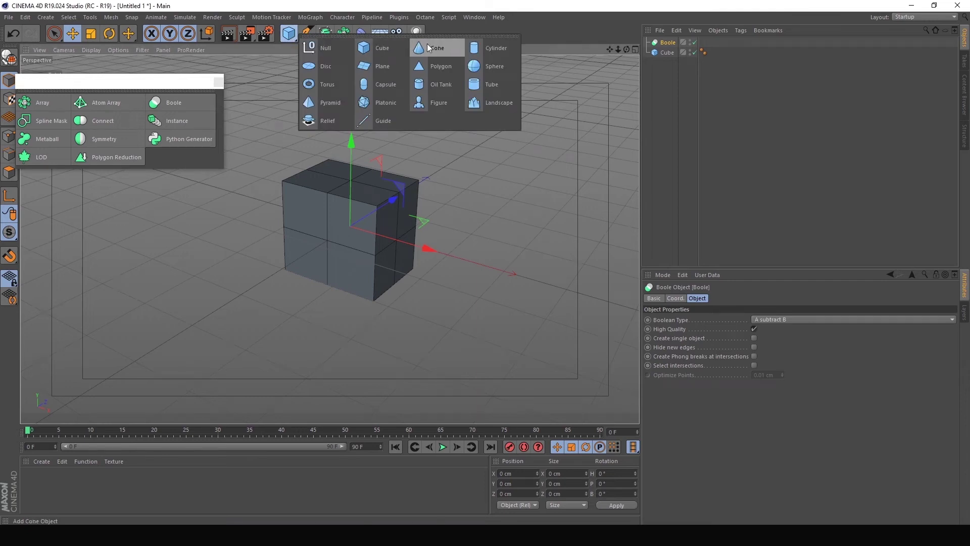
pyautogui.click(490, 48)
pyautogui.moveTo(350, 178); pyautogui.dragTo(357, 145)
pyautogui.moveTo(625, 50); pyautogui.dragTo(569, 56)
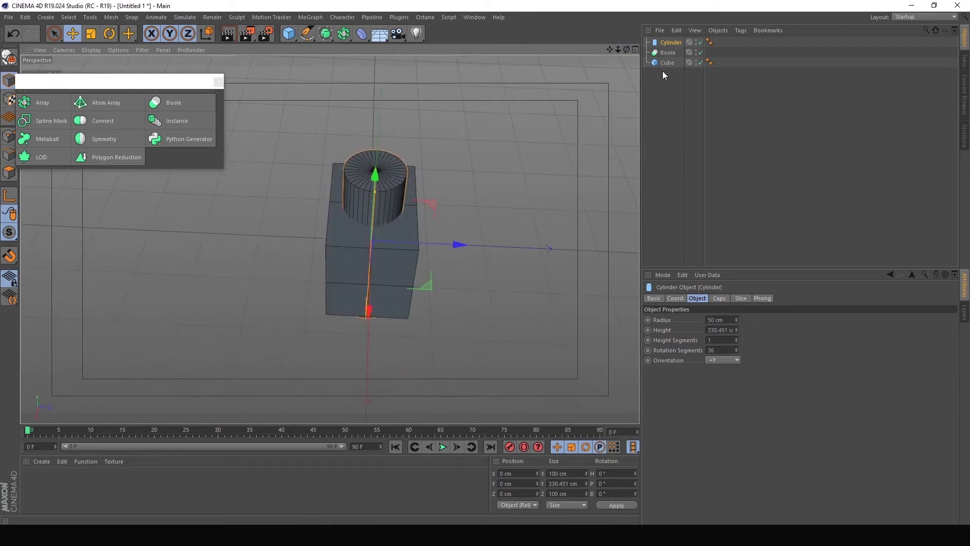
# Make the cube and the cylinder children of the Boole object, with the cube first
pyautogui.moveTo(672, 44); pyautogui.dragTo(671, 57)
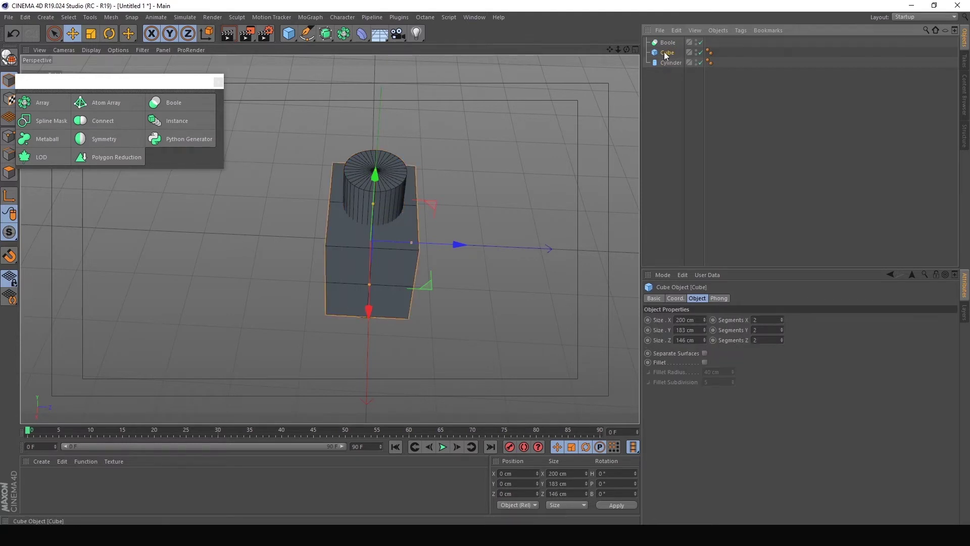
pyautogui.keyDown('ctrl'); pyautogui.click(668, 64); pyautogui.keyUp('ctrl')
pyautogui.moveTo(672, 41); pyautogui.dragTo(672, 41)
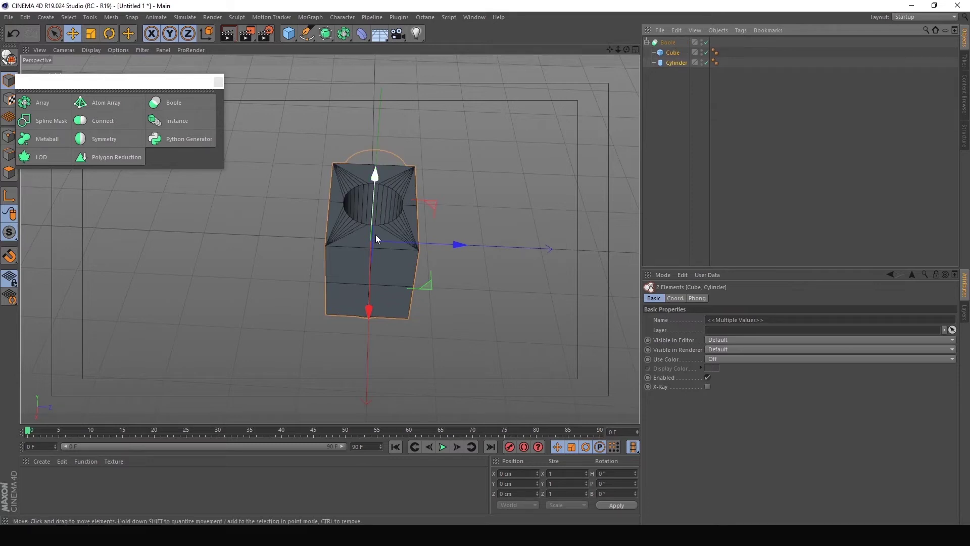
# Copy the cylinder out of the Boole and place two copies with a radius of about 16.6 cm at adjacent corners of the cube
pyautogui.scroll(5, 385, 225)
pyautogui.keyDown('alt'); pyautogui.moveTo(402, 198); pyautogui.dragTo(440, 258); pyautogui.keyUp('alt')
pyautogui.scroll(2, 391, 187)
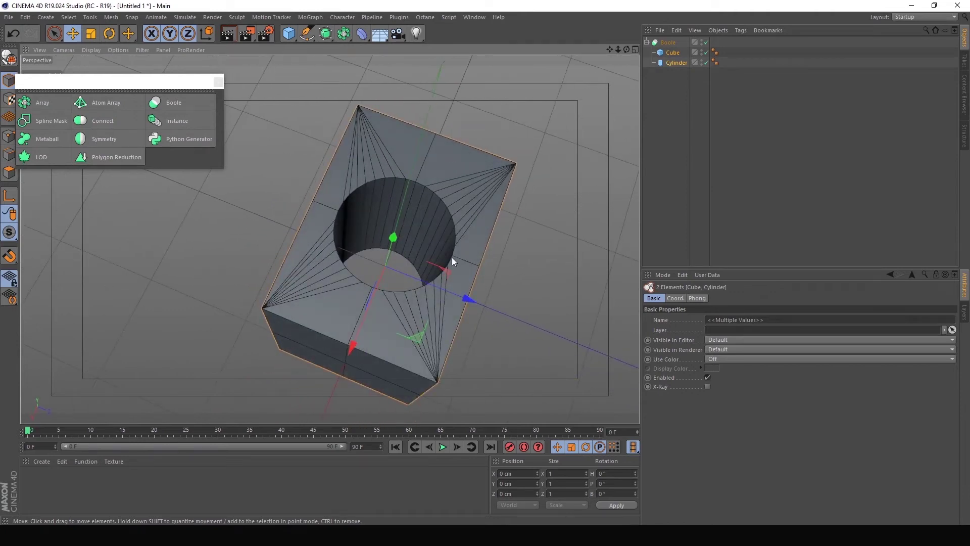
pyautogui.click(668, 93)
pyautogui.click(675, 63)
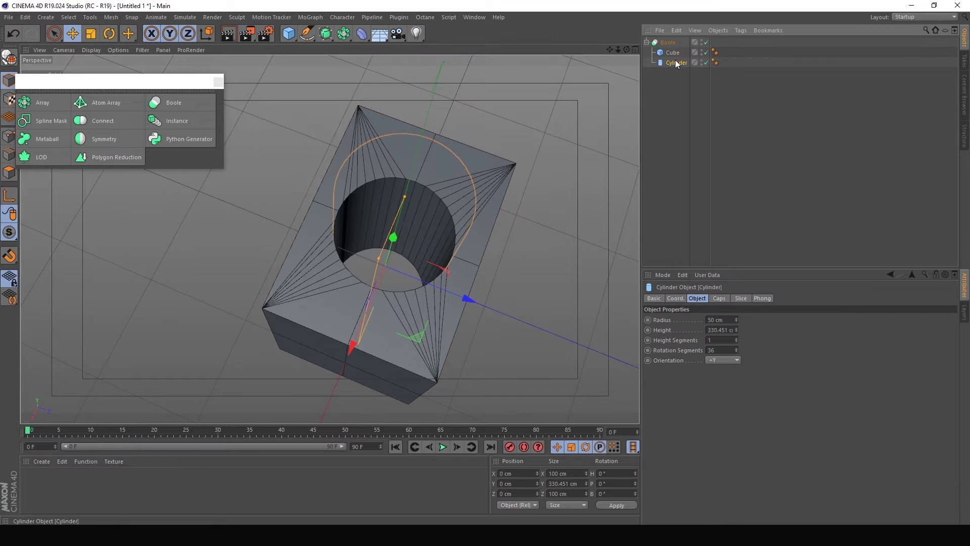
pyautogui.keyDown('ctrl'); pyautogui.moveTo(675, 63); pyautogui.dragTo(674, 81); pyautogui.keyUp('ctrl')
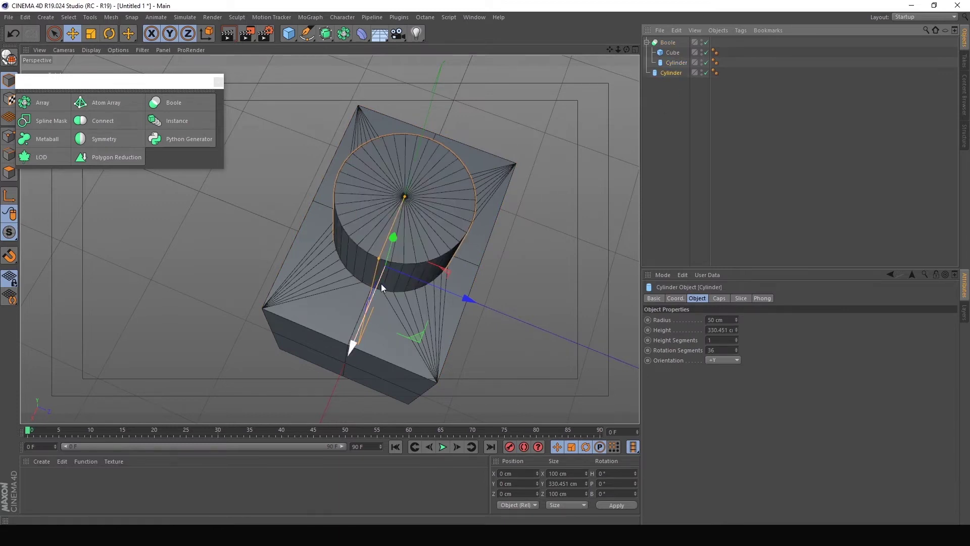
pyautogui.moveTo(379, 256); pyautogui.dragTo(392, 213)
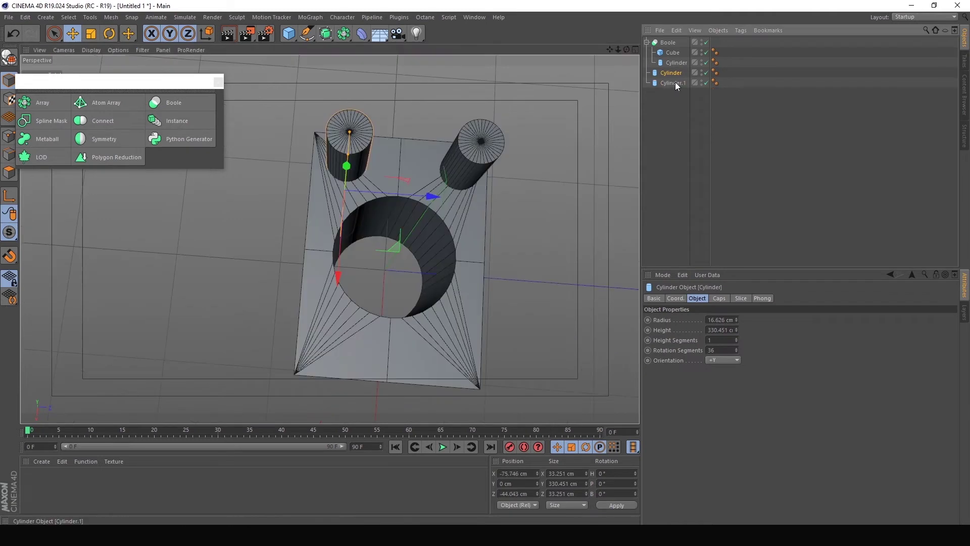
# Duplicate the two small corner cylinders and move the copies along X to the cube's other two corners
pyautogui.keyDown('ctrl'); pyautogui.click(677, 83); pyautogui.keyUp('ctrl')
pyautogui.keyDown('ctrl'); pyautogui.moveTo(677, 84); pyautogui.dragTo(676, 92); pyautogui.keyUp('ctrl')
pyautogui.moveTo(383, 281); pyautogui.dragTo(387, 436)
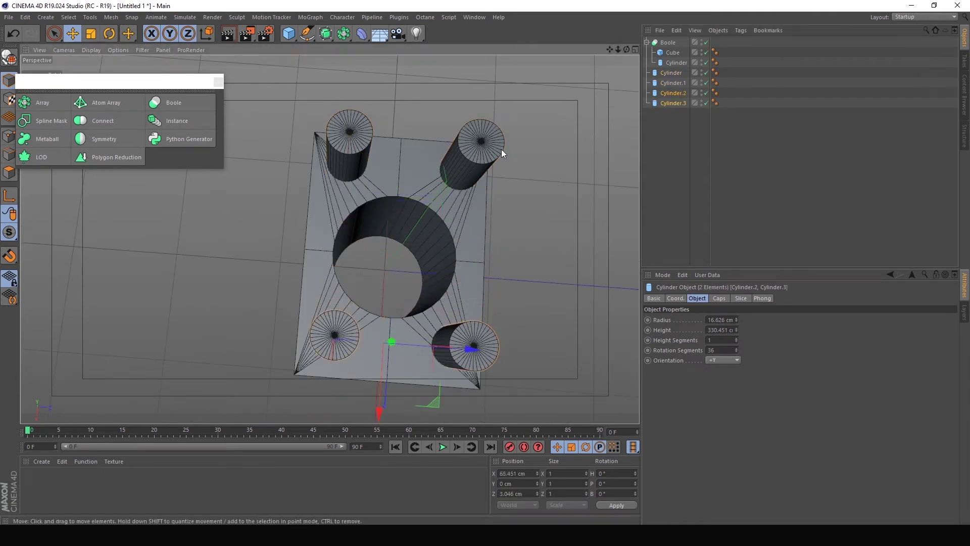
# Make all five cylinders editable and merge them into one object inside the Boole with Connect Objects + Delete
pyautogui.keyDown('alt'); pyautogui.moveTo(523, 236); pyautogui.dragTo(455, 280); pyautogui.keyUp('alt')
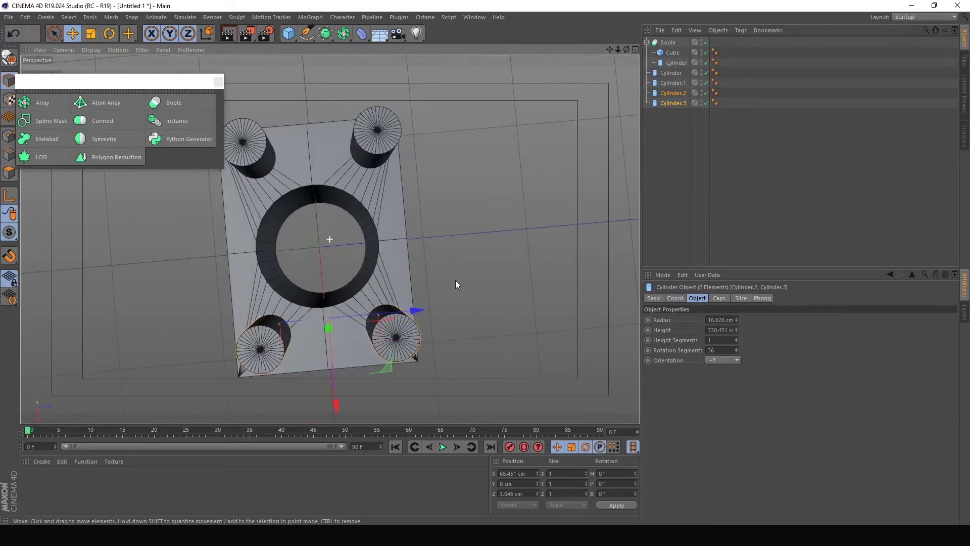
pyautogui.keyDown('alt'); pyautogui.moveTo(411, 249); pyautogui.dragTo(477, 211); pyautogui.keyUp('alt')
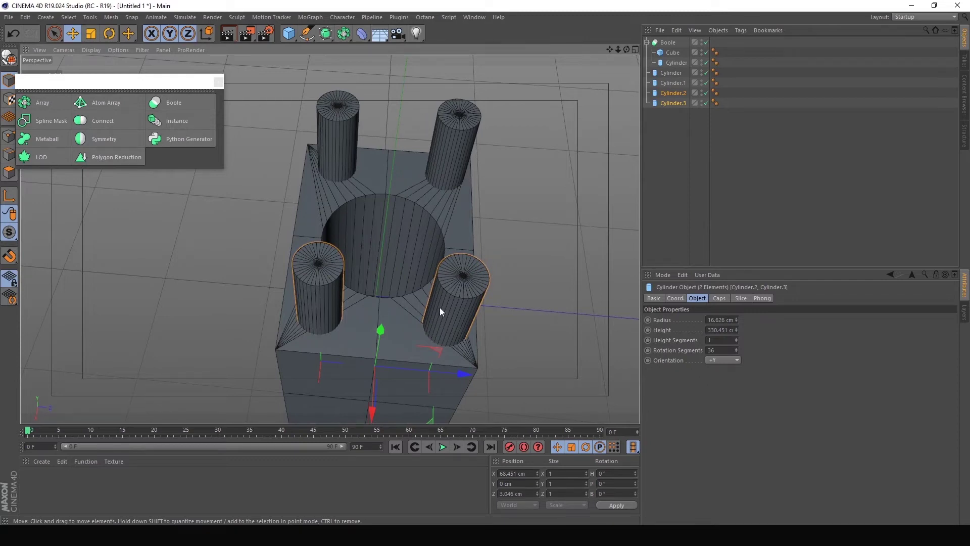
pyautogui.moveTo(668, 135); pyautogui.dragTo(681, 74)
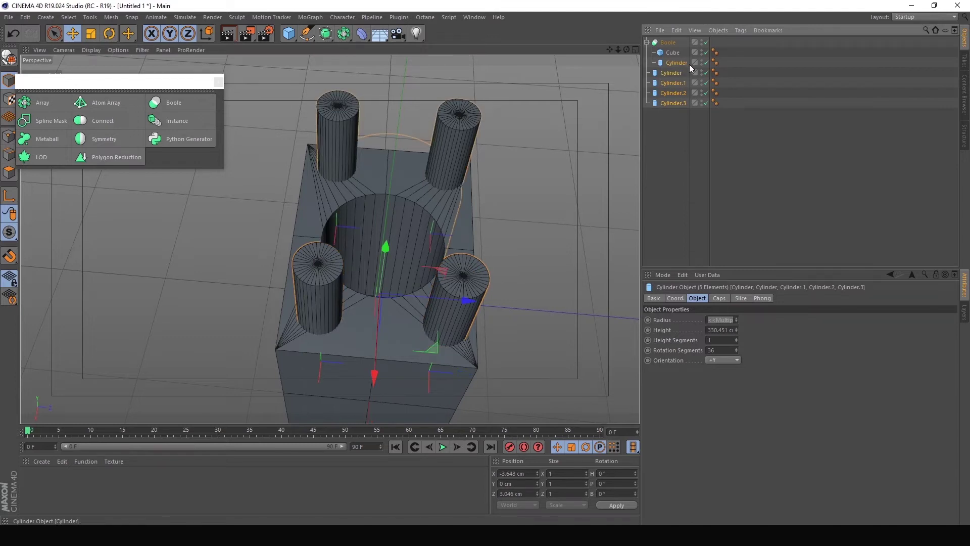
pyautogui.click(14, 60)
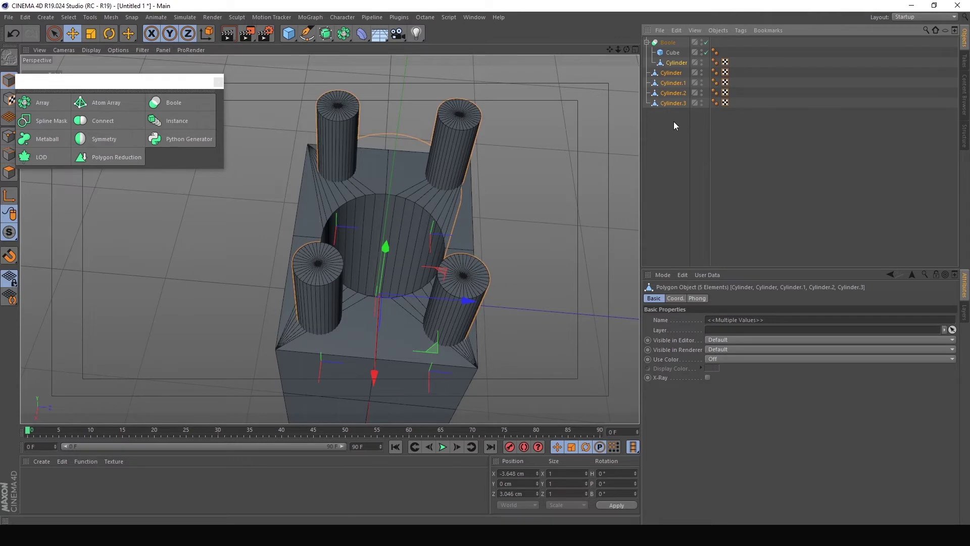
pyautogui.rightClick(678, 67)
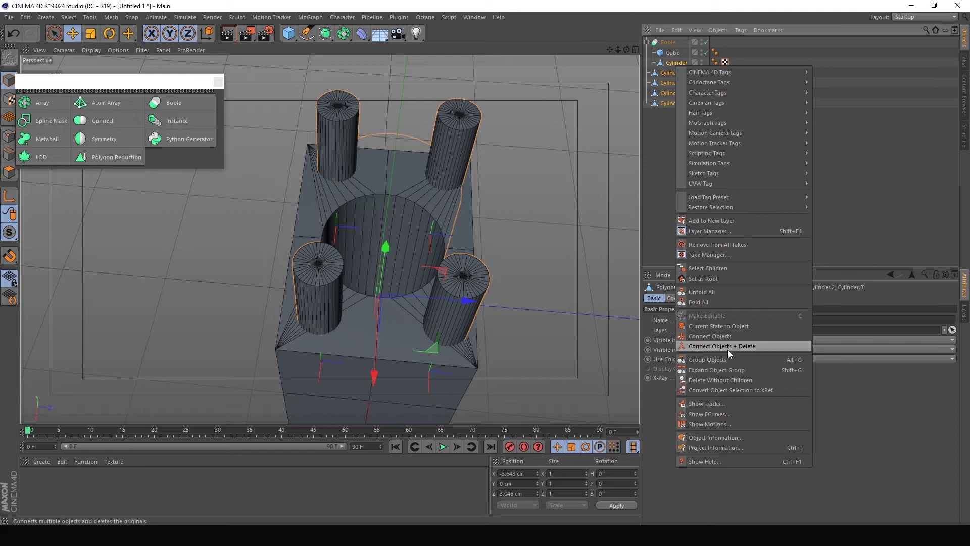
pyautogui.click(752, 346)
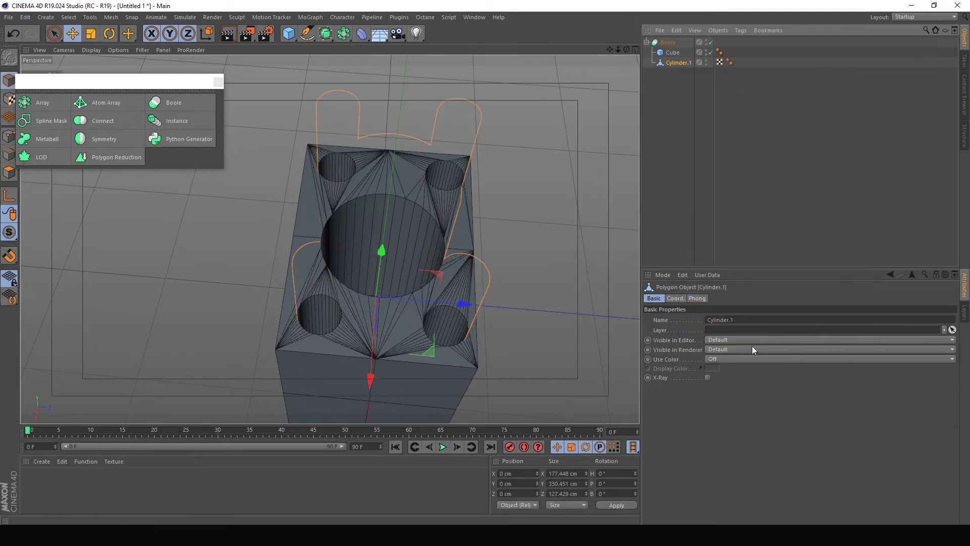
# Enable Hide new edges on the Boole object
pyautogui.keyDown('alt'); pyautogui.moveTo(492, 283); pyautogui.dragTo(462, 199); pyautogui.keyUp('alt')
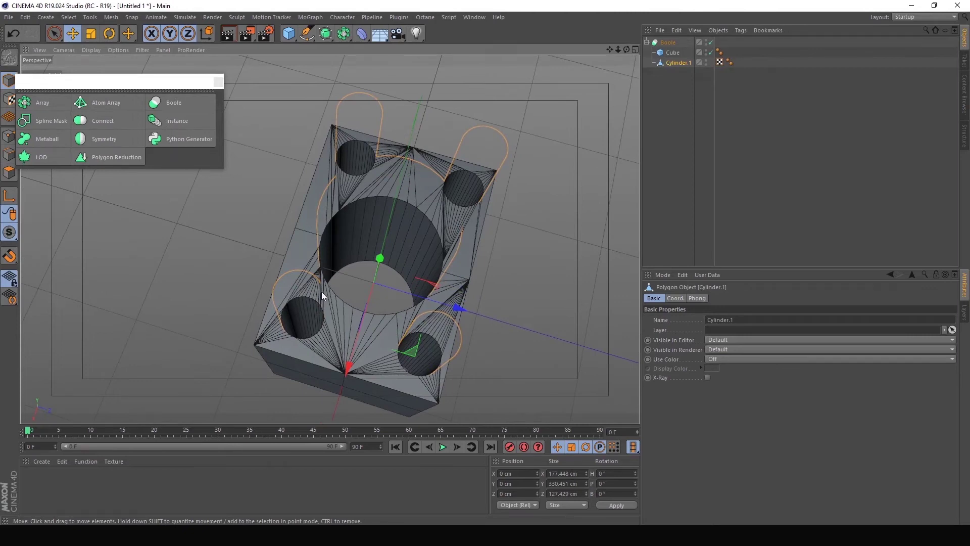
pyautogui.keyDown('alt'); pyautogui.moveTo(372, 360); pyautogui.dragTo(389, 337); pyautogui.keyUp('alt')
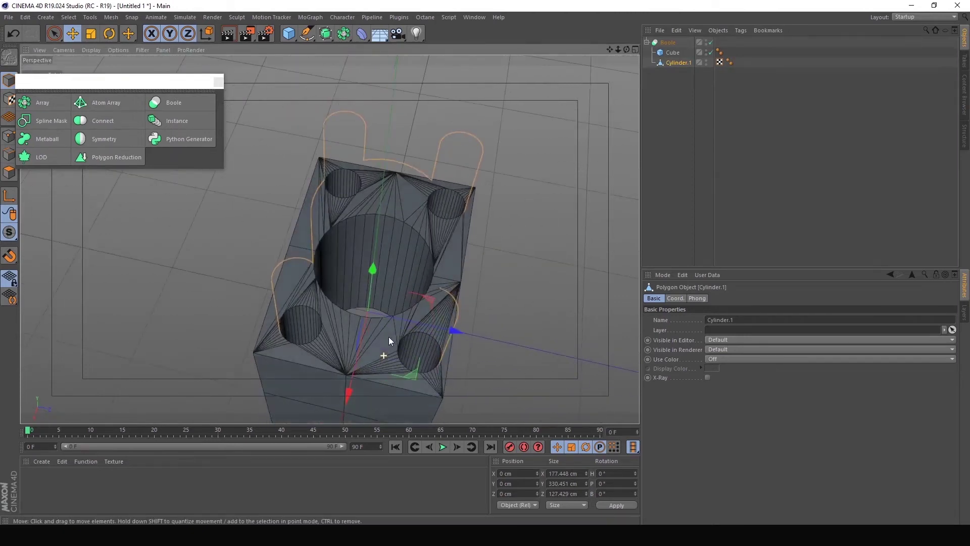
pyautogui.click(667, 43)
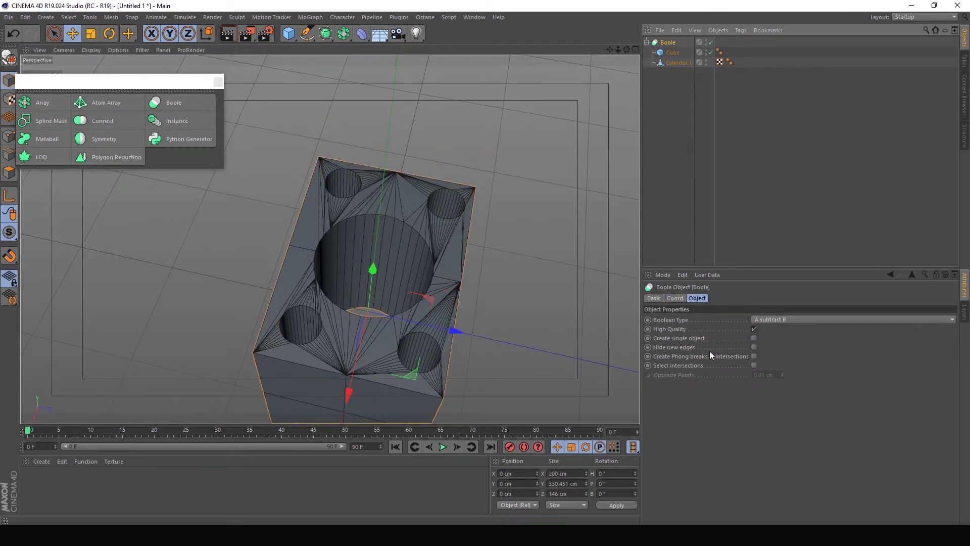
pyautogui.click(754, 348)
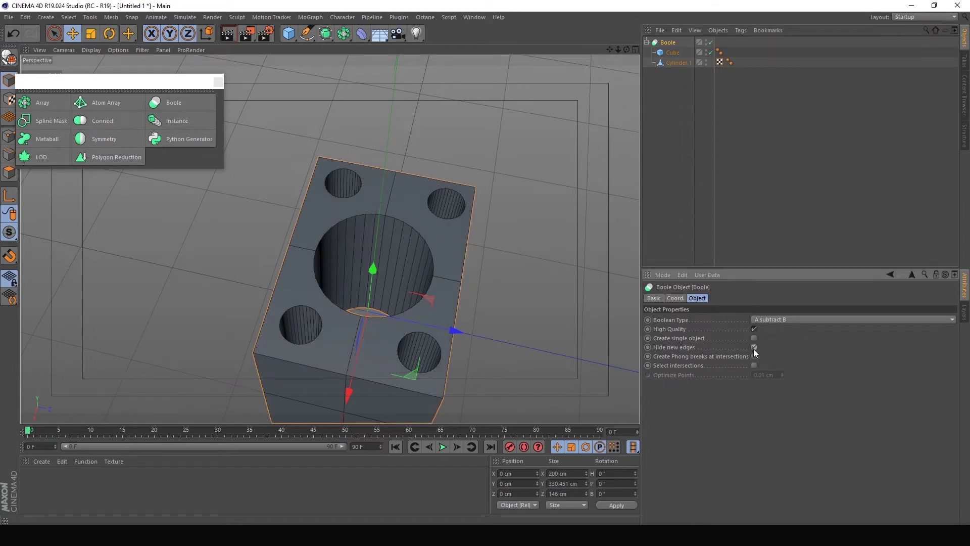
# Delete the Boole object together with the cube and the merged cylinders
pyautogui.keyDown('alt'); pyautogui.moveTo(481, 235); pyautogui.dragTo(502, 254); pyautogui.keyUp('alt')
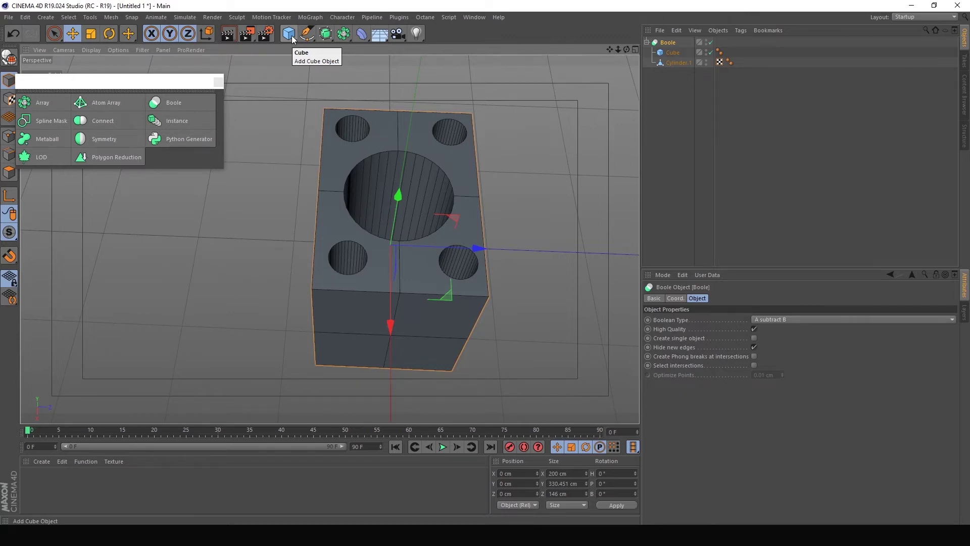
pyautogui.moveTo(667, 94); pyautogui.dragTo(684, 43)
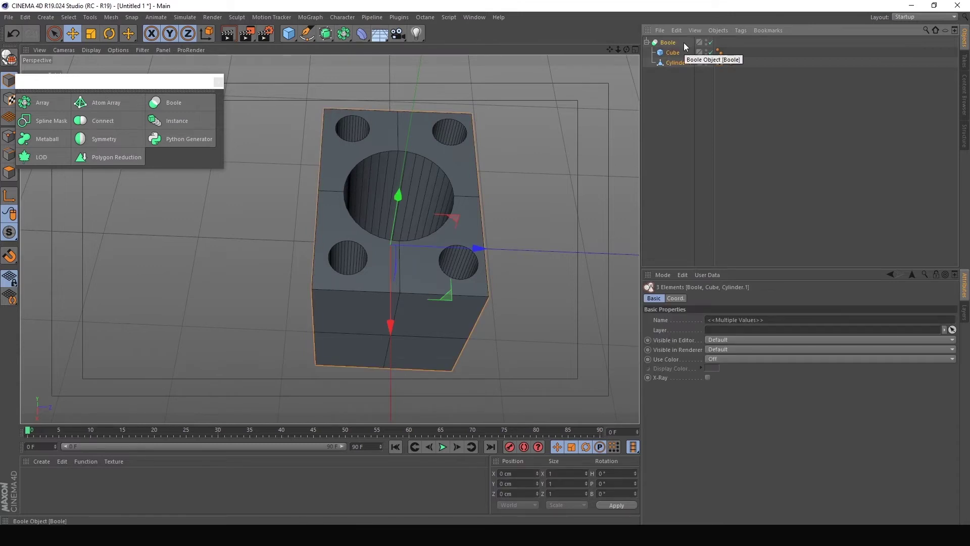
pyautogui.press('Delete')
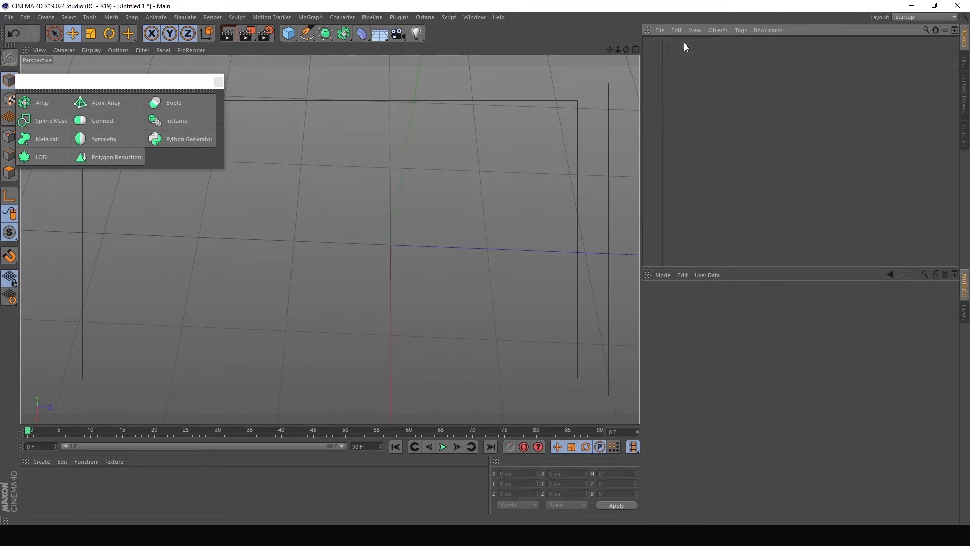
# Add a Spline Mask object and a rectangle spline
pyautogui.click(53, 120)
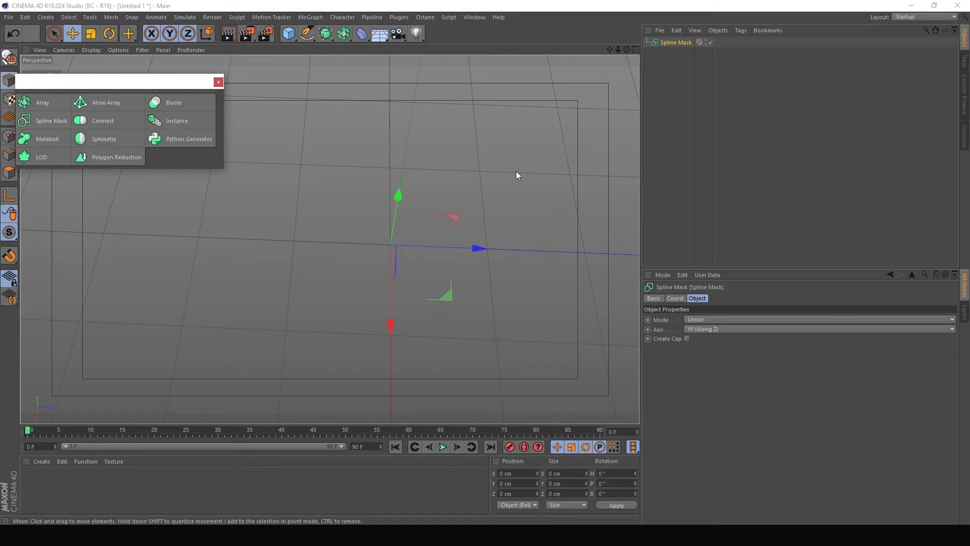
pyautogui.keyDown('alt'); pyautogui.moveTo(488, 243); pyautogui.dragTo(495, 203); pyautogui.keyUp('alt')
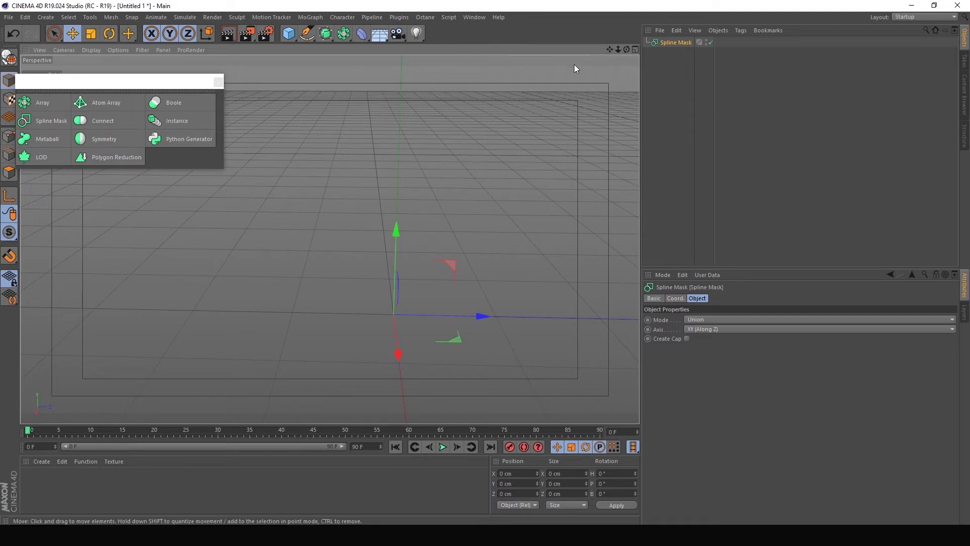
pyautogui.click(307, 33)
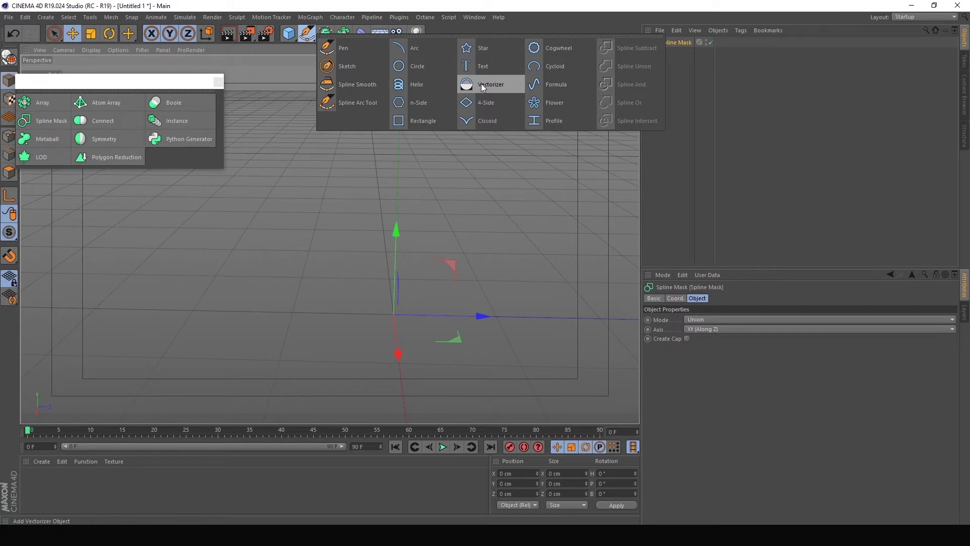
pyautogui.click(420, 123)
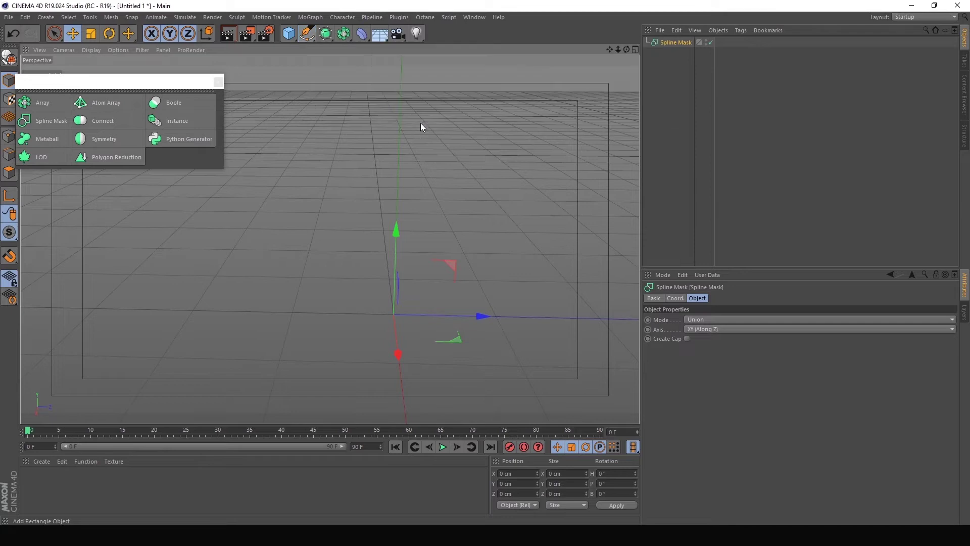
pyautogui.keyDown('alt'); pyautogui.moveTo(466, 252); pyautogui.dragTo(429, 277); pyautogui.keyUp('alt')
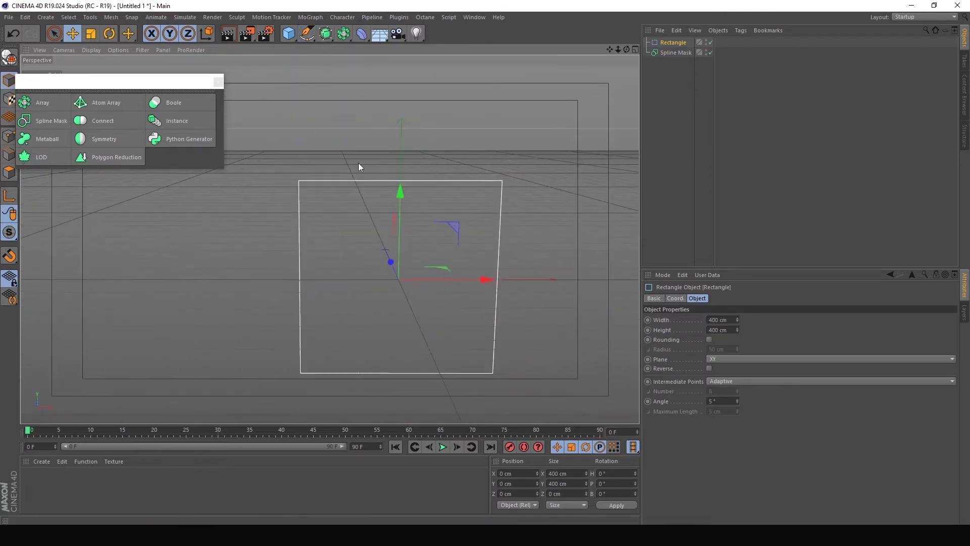
# Add a circle spline and move it about 234 cm along X so that it partly overlaps the rectangle
pyautogui.click(307, 33)
pyautogui.click(418, 70)
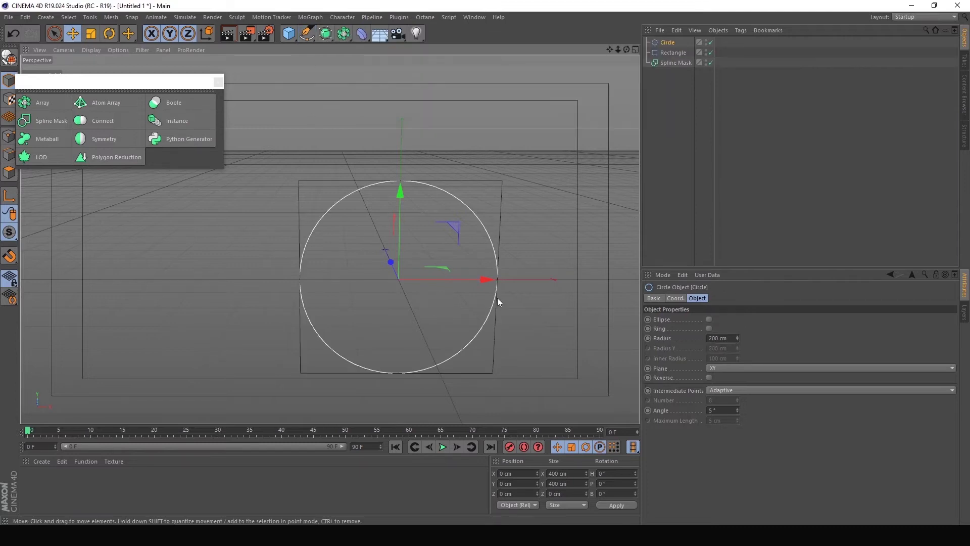
pyautogui.moveTo(477, 280); pyautogui.dragTo(617, 163)
pyautogui.click(670, 42)
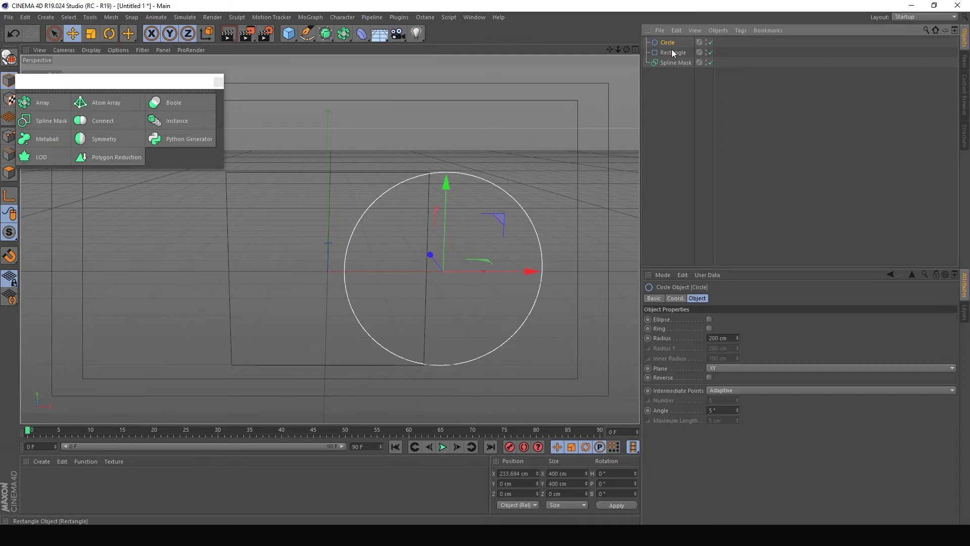
# Nest the circle and rectangle splines together under the Spline Mask object
pyautogui.keyDown('ctrl'); pyautogui.click(672, 52); pyautogui.keyUp('ctrl')
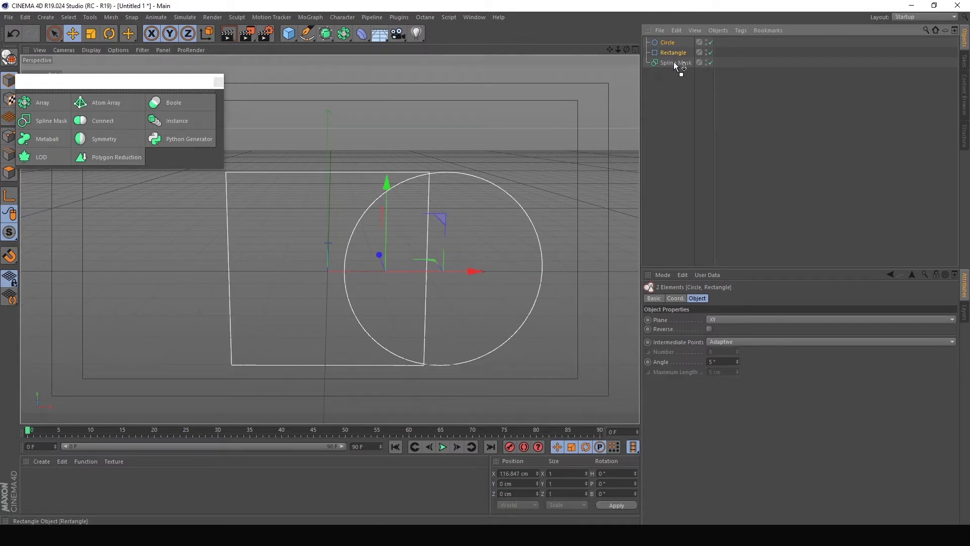
pyautogui.moveTo(674, 62); pyautogui.dragTo(674, 65)
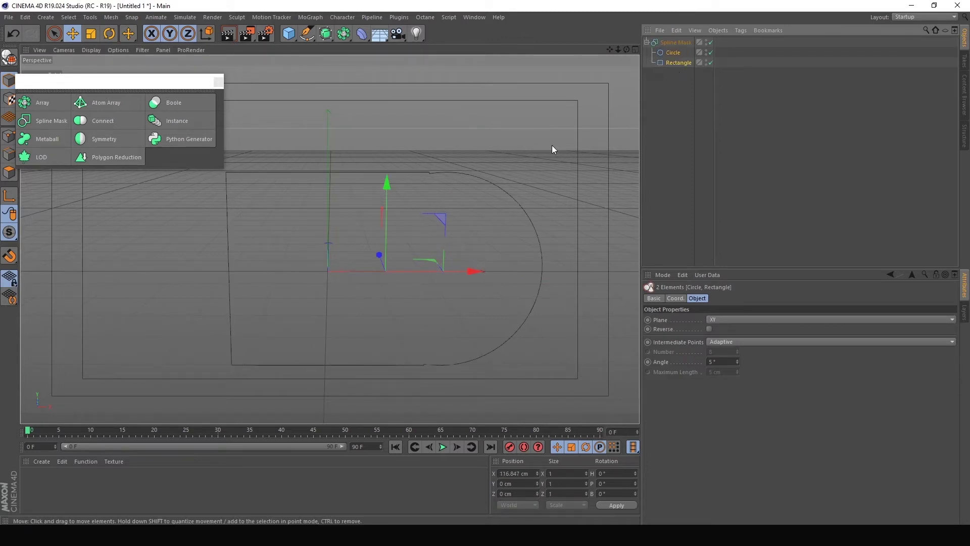
pyautogui.click(677, 78)
# Move the rectangle spline to about -125 cm along X so that it overlaps the circle less
pyautogui.click(679, 62)
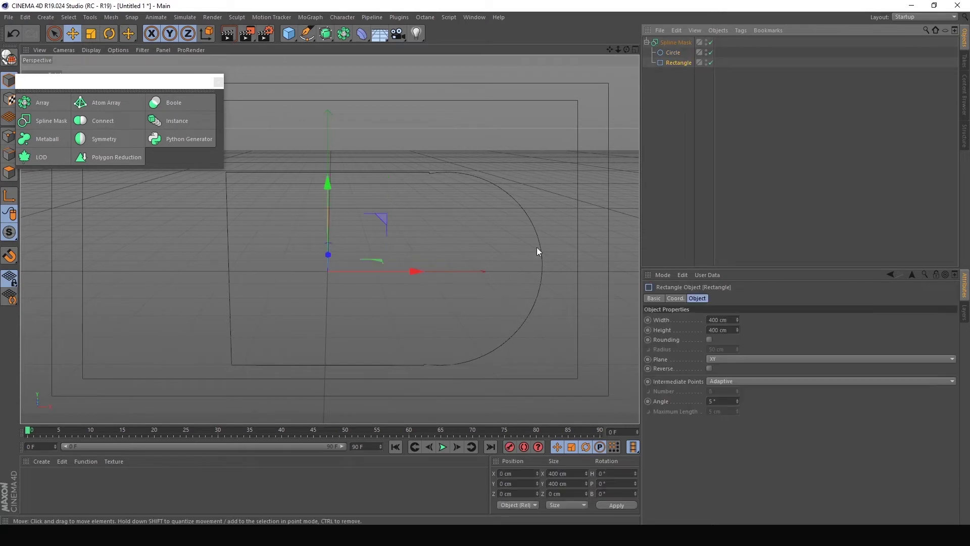
pyautogui.moveTo(391, 271); pyautogui.dragTo(353, 273)
pyautogui.hotkey('ctrl', 'z')
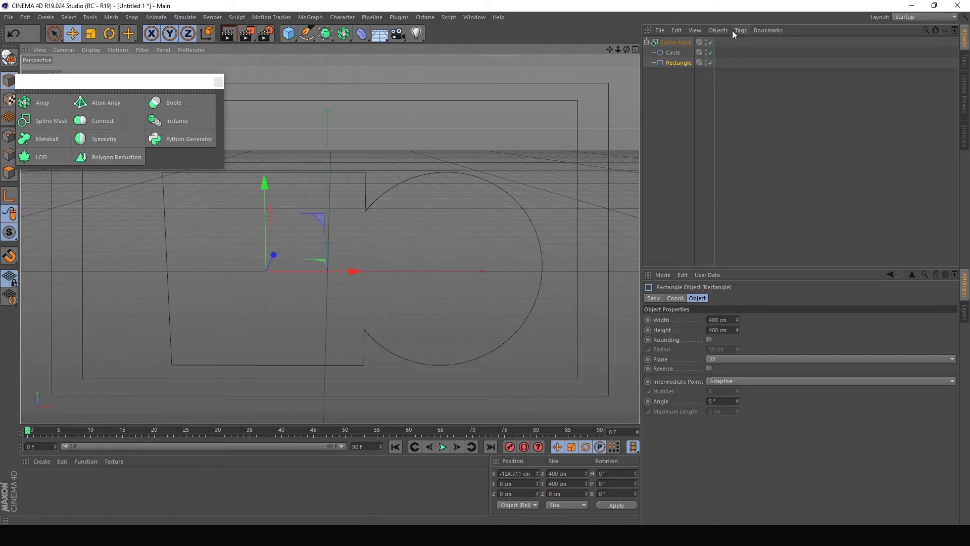
# Try the Spline Mask's A subtract B mode and its B subtract A mode
pyautogui.click(676, 43)
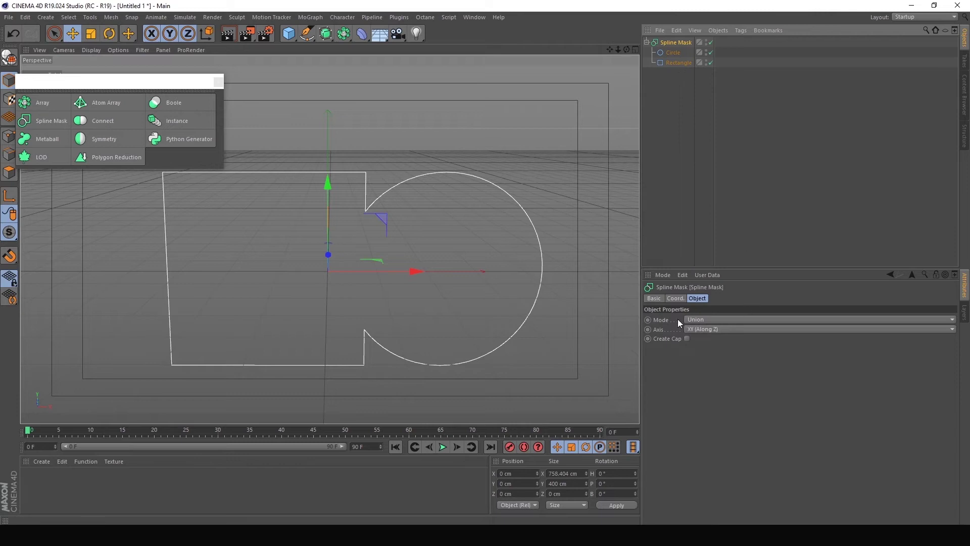
pyautogui.click(701, 320)
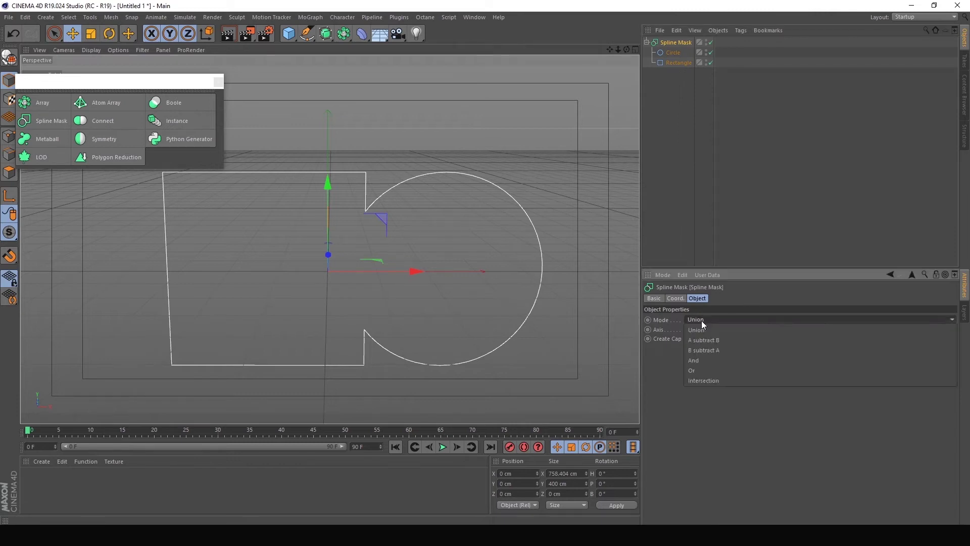
pyautogui.click(720, 341)
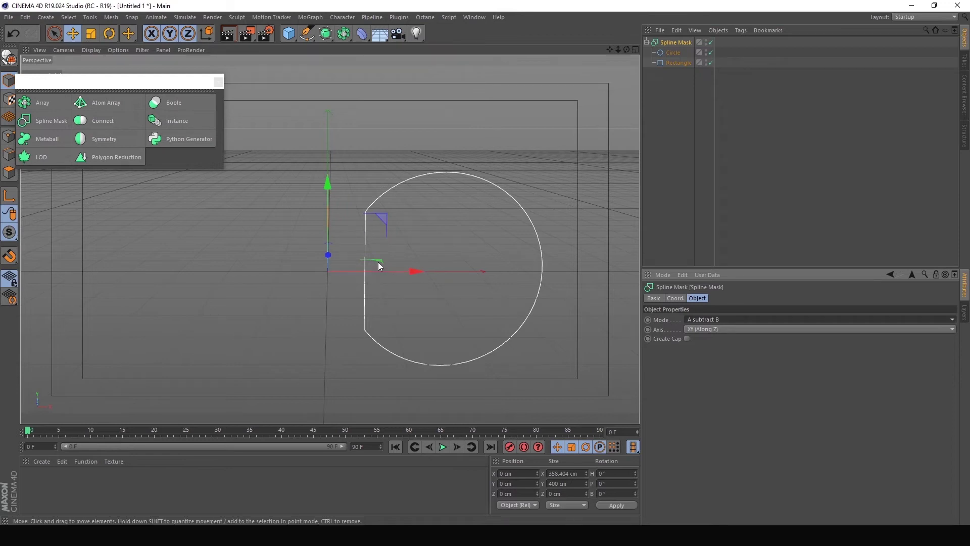
pyautogui.click(702, 322)
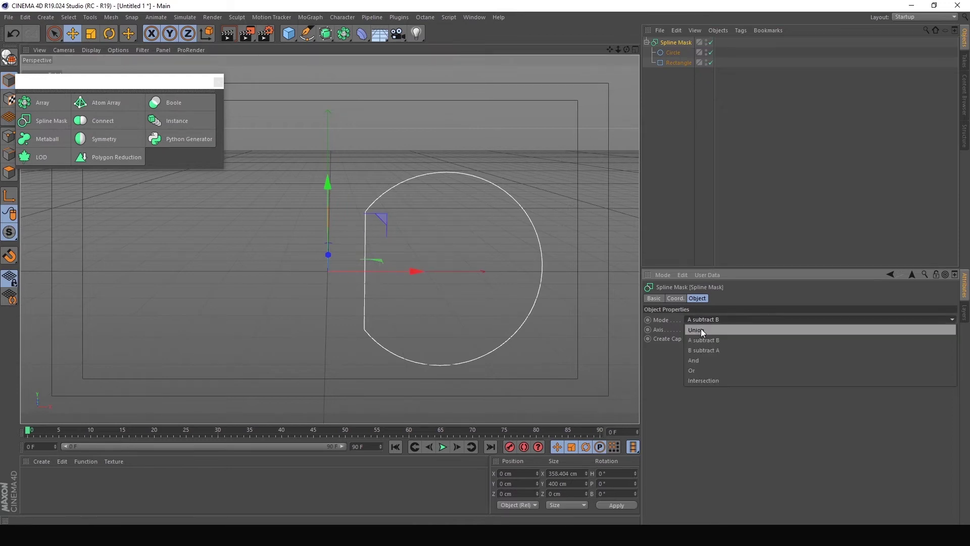
pyautogui.click(704, 351)
# Try the And, Or and Intersection modes on the Spline Mask and return its mode to Union
pyautogui.click(741, 319)
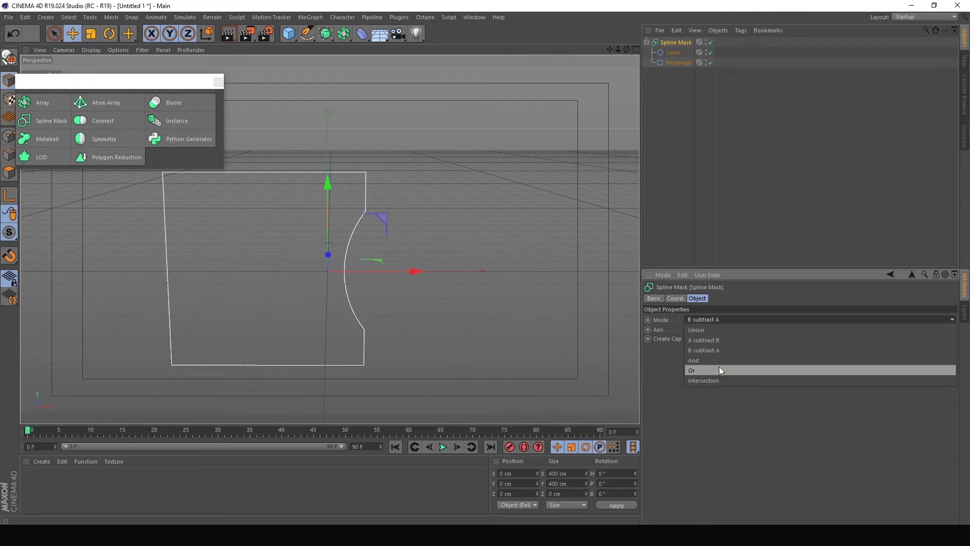
pyautogui.click(714, 361)
pyautogui.click(711, 320)
pyautogui.click(709, 371)
pyautogui.click(710, 319)
pyautogui.click(713, 381)
pyautogui.click(702, 321)
pyautogui.click(703, 330)
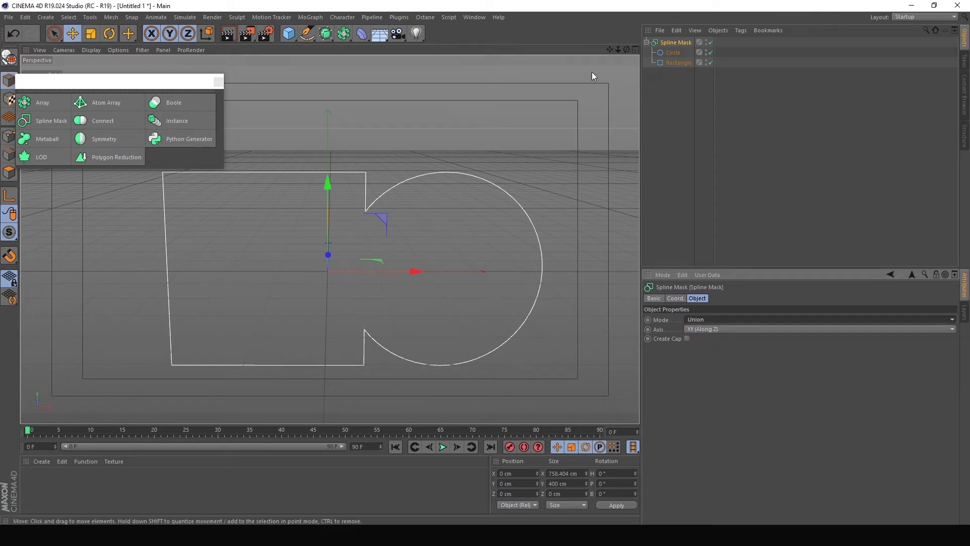
# Delete the Spline Mask object together with the circle and rectangle splines
pyautogui.click(663, 88)
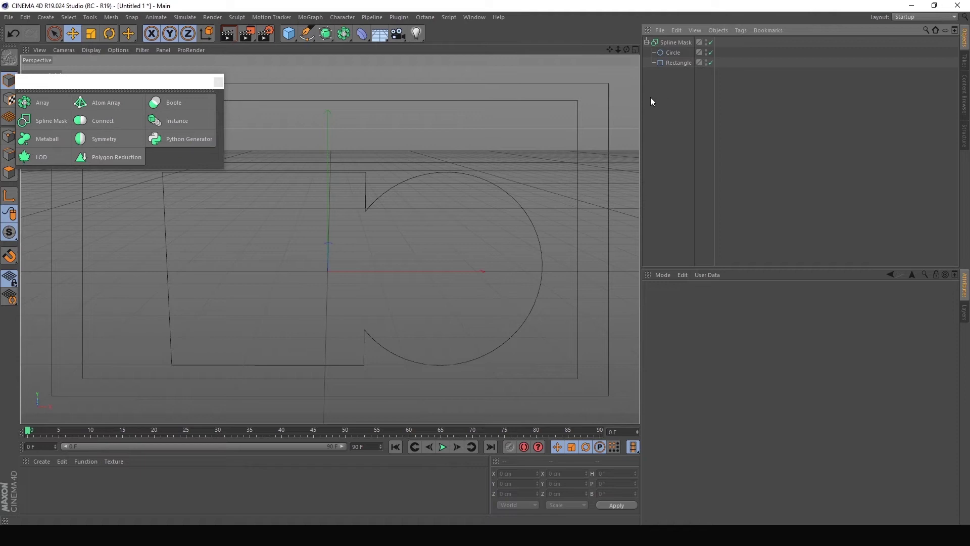
pyautogui.moveTo(653, 96); pyautogui.dragTo(689, 43)
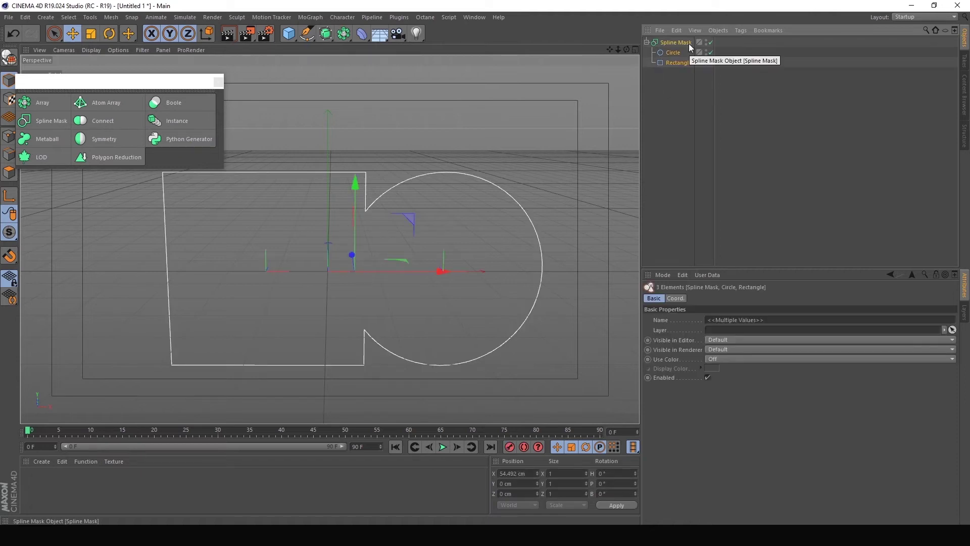
pyautogui.press('Delete')
# Add a Connect object and a cube primitive to the empty scene
pyautogui.click(98, 121)
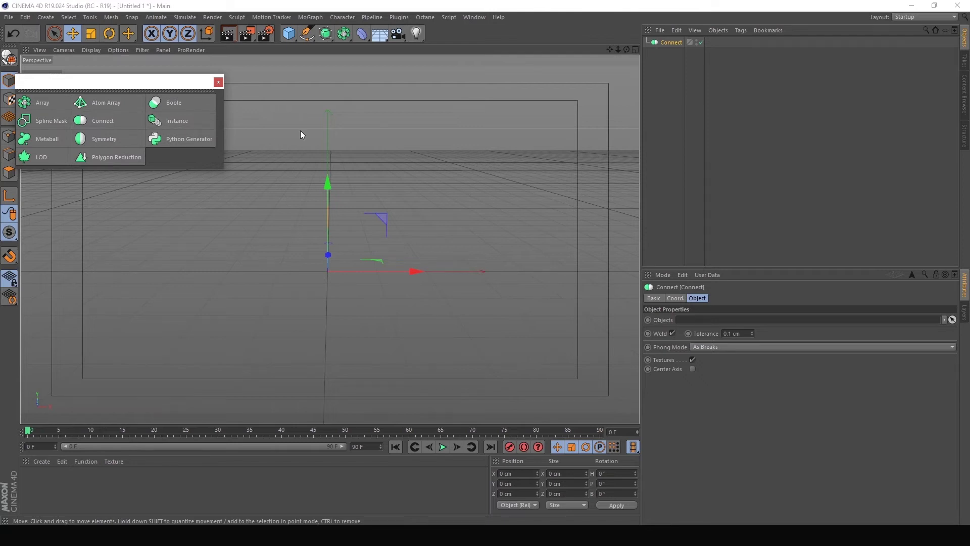
pyautogui.click(292, 40)
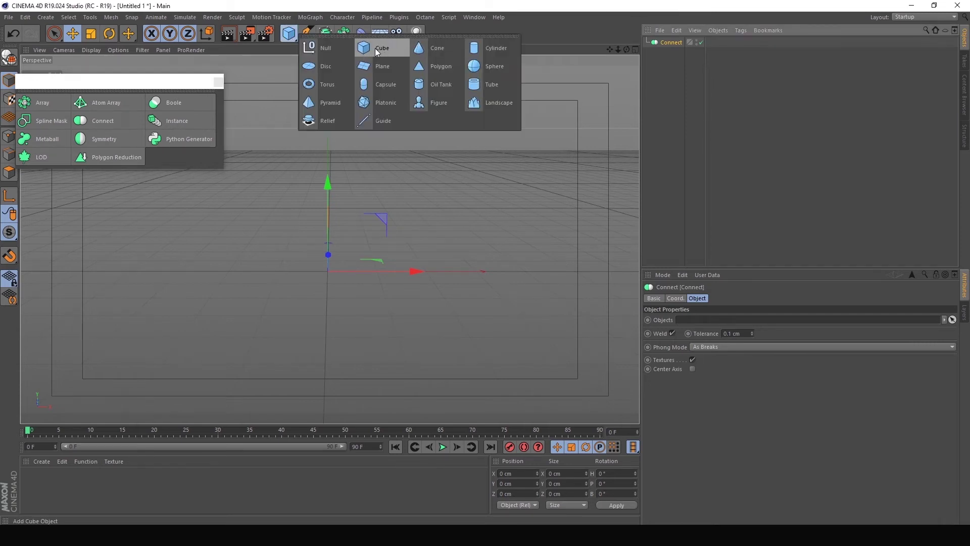
pyautogui.click(366, 54)
# Add a pyramid primitive and raise it about 270 cm along Y, above the cube
pyautogui.click(290, 37)
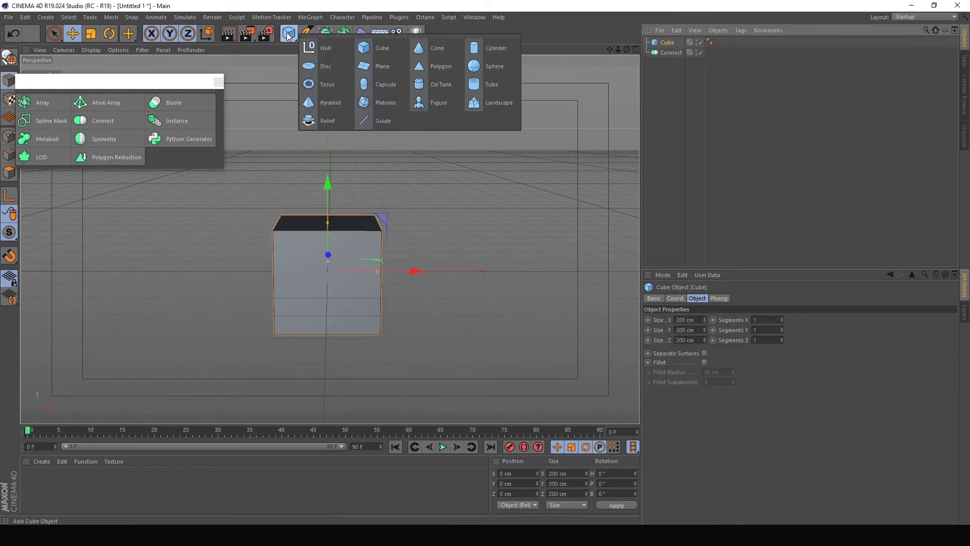
pyautogui.click(337, 104)
pyautogui.moveTo(325, 187); pyautogui.dragTo(337, 84)
# Nest the pyramid and the cube together under the Connect object
pyautogui.keyDown('alt'); pyautogui.moveTo(335, 310); pyautogui.dragTo(345, 258); pyautogui.keyUp('alt')
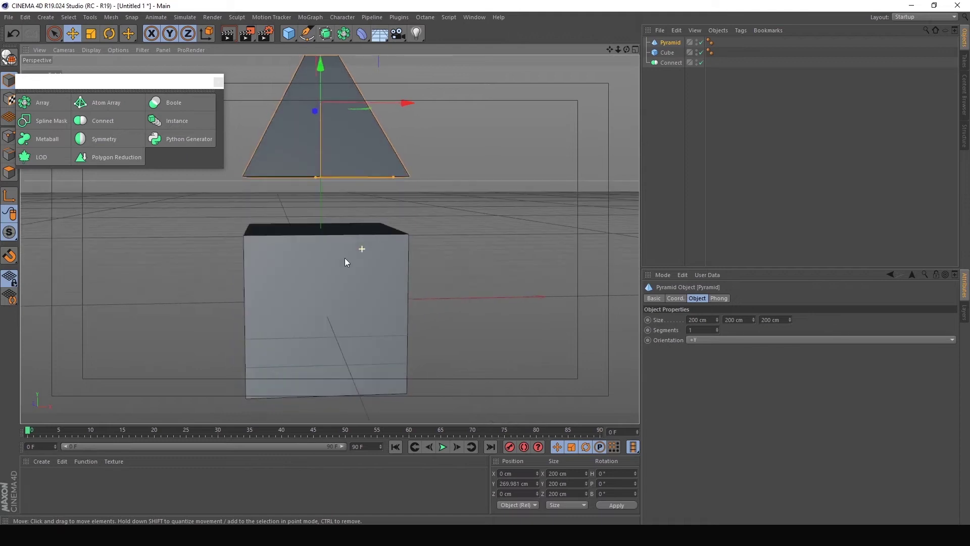
pyautogui.click(668, 53)
pyautogui.keyDown('ctrl'); pyautogui.click(669, 43); pyautogui.keyUp('ctrl')
pyautogui.moveTo(669, 56); pyautogui.dragTo(674, 61)
pyautogui.click(656, 104)
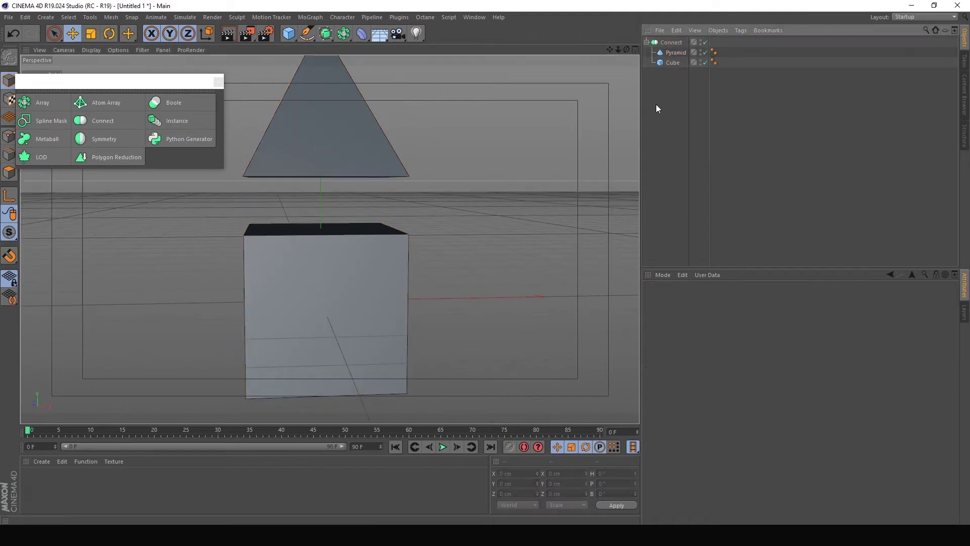
# Raise the Connect object's weld tolerance to 119.1 cm so the pyramid joins onto the cube
pyautogui.click(671, 43)
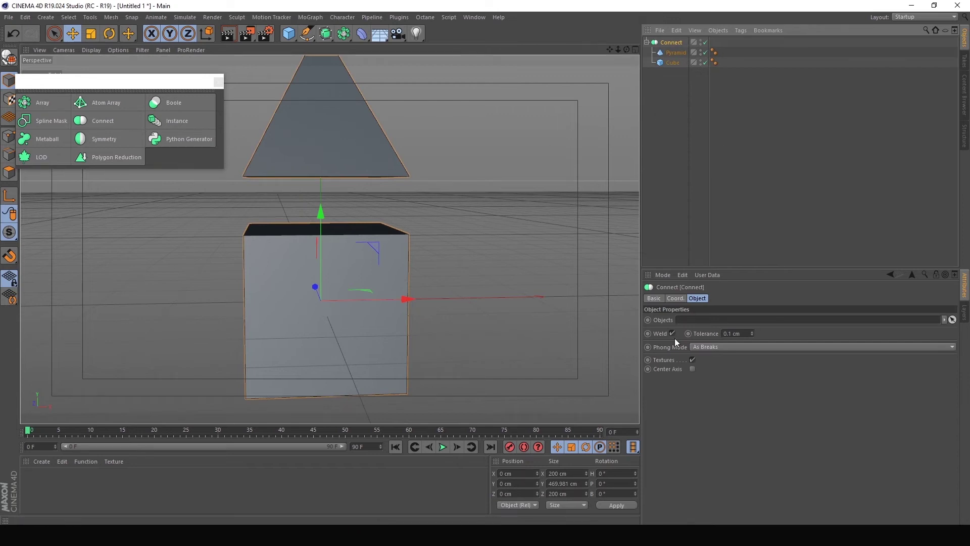
pyautogui.click(753, 331)
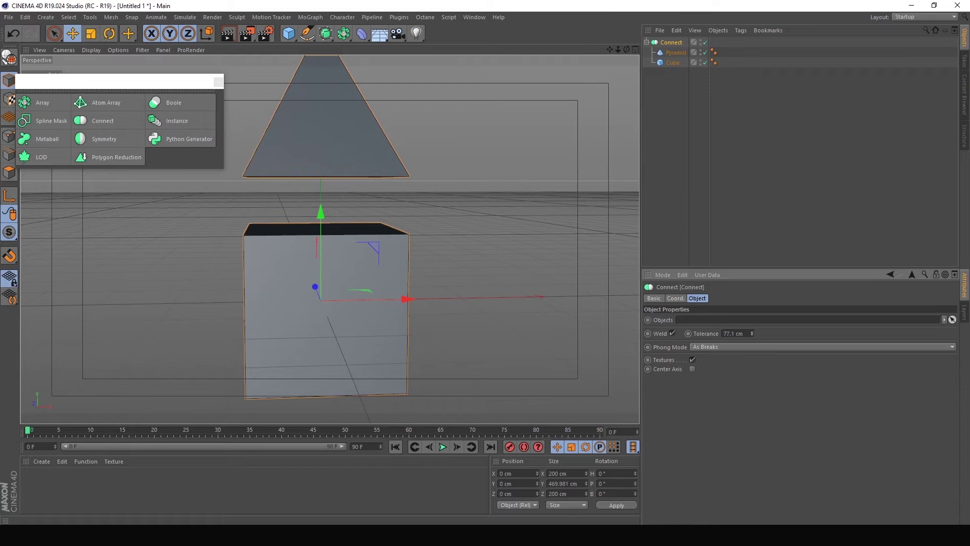
pyautogui.moveTo(752, 334); pyautogui.dragTo(754, 335)
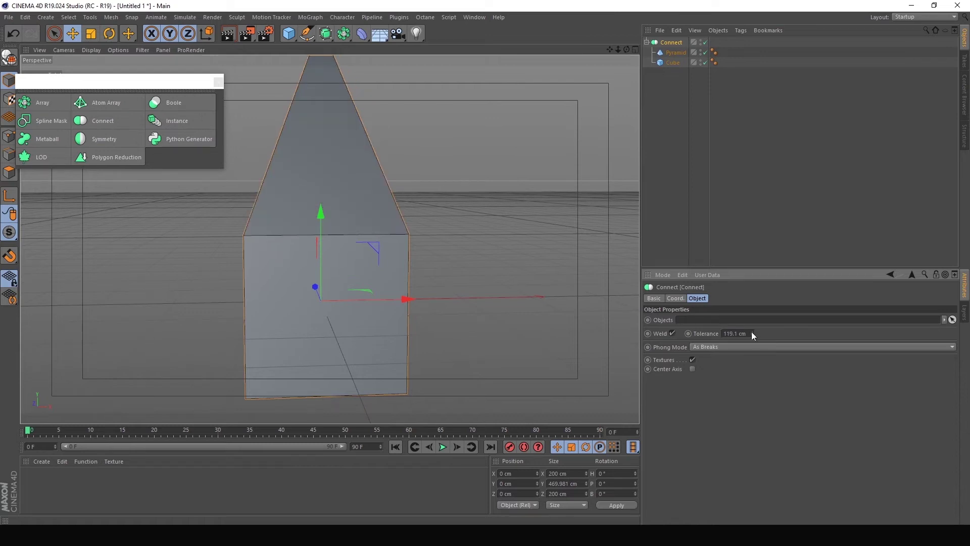
# Delete the Connect object together with the pyramid and cube
pyautogui.keyDown('alt'); pyautogui.moveTo(377, 247); pyautogui.dragTo(226, 280); pyautogui.keyUp('alt')
pyautogui.keyDown('alt'); pyautogui.moveTo(431, 281); pyautogui.dragTo(474, 301); pyautogui.keyUp('alt')
pyautogui.scroll(-10, 427, 293)
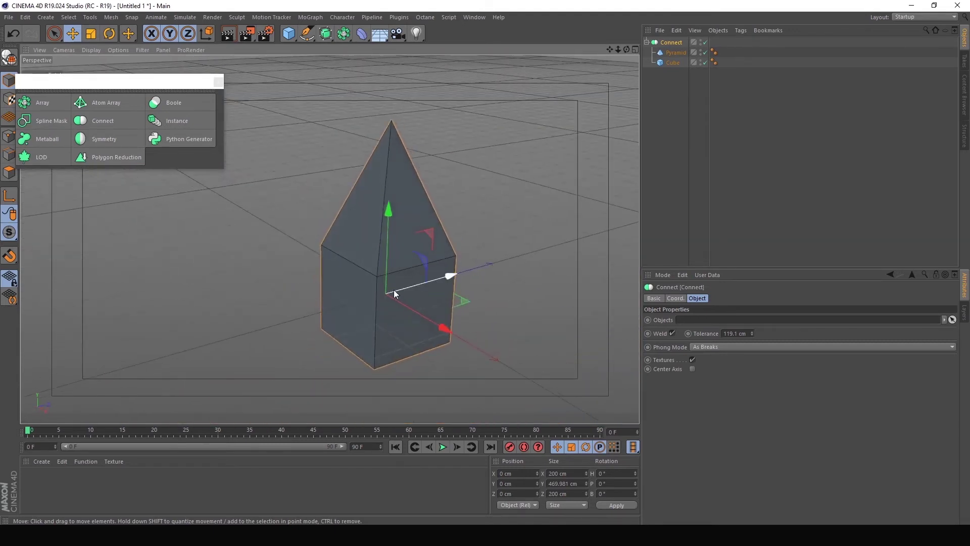
pyautogui.moveTo(661, 88); pyautogui.dragTo(677, 43)
pyautogui.press('Delete')
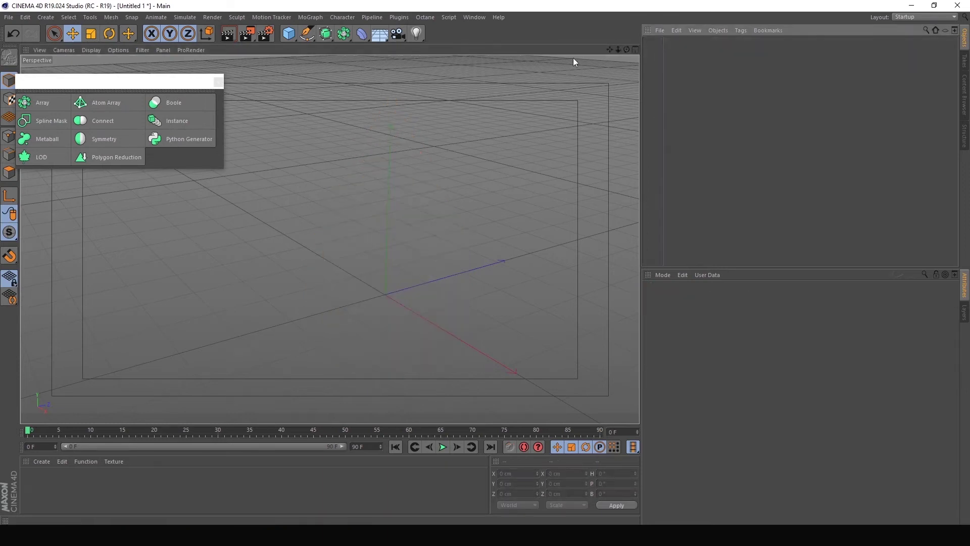
# Add a new cube and create an Instance object that references it
pyautogui.moveTo(288, 34); pyautogui.dragTo(303, 43)
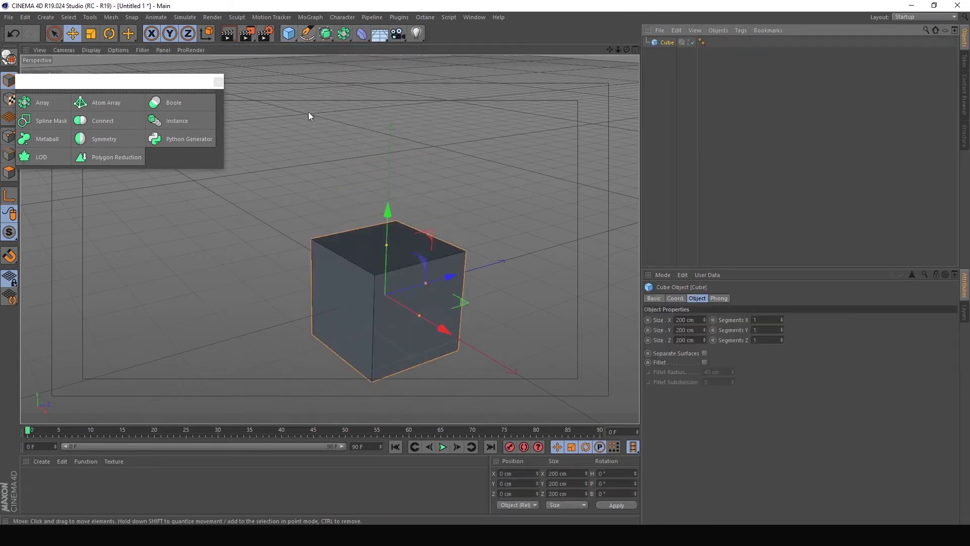
pyautogui.click(186, 125)
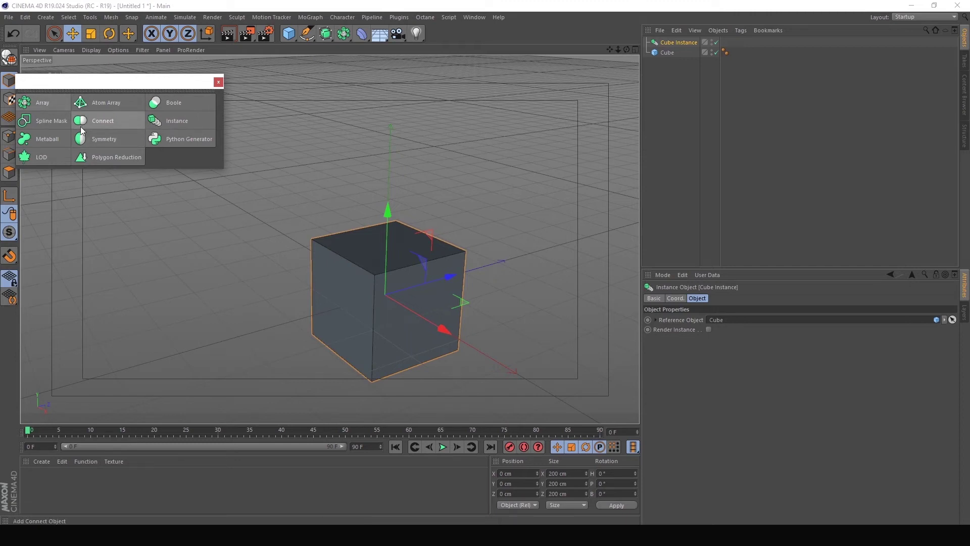
# Try nesting the cube under the cube instance and take it back out to the top level
pyautogui.click(662, 53)
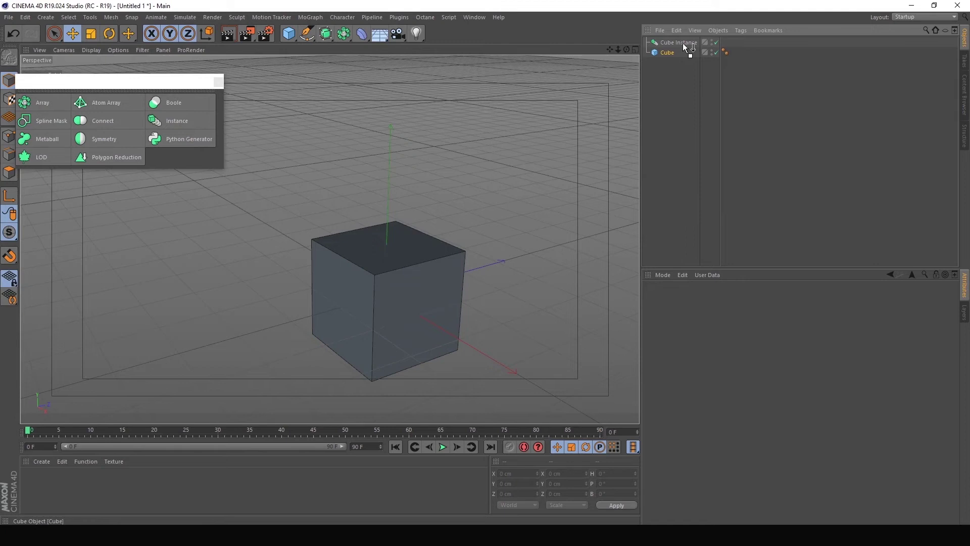
pyautogui.moveTo(686, 47); pyautogui.dragTo(686, 45)
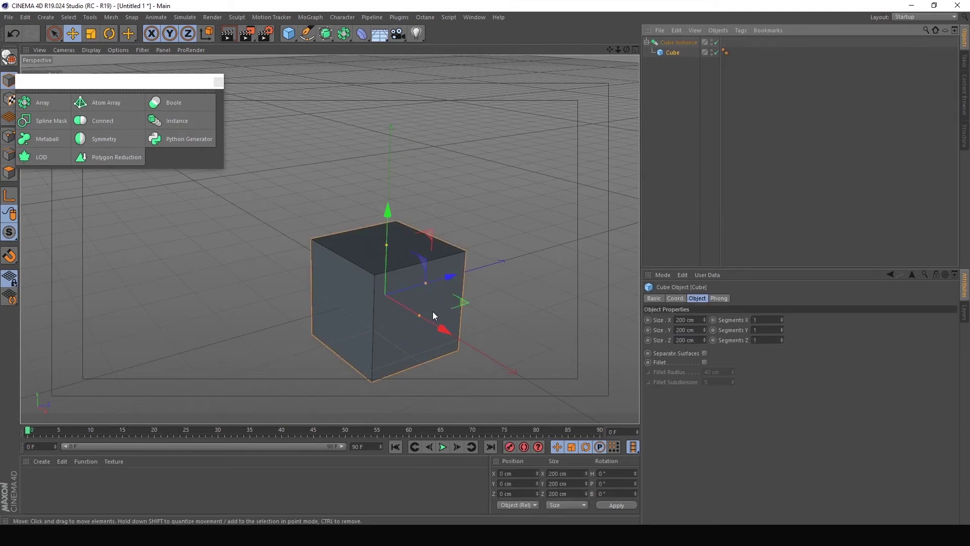
pyautogui.keyDown('alt'); pyautogui.moveTo(433, 312); pyautogui.dragTo(465, 311); pyautogui.keyUp('alt')
pyautogui.moveTo(670, 53); pyautogui.dragTo(668, 81)
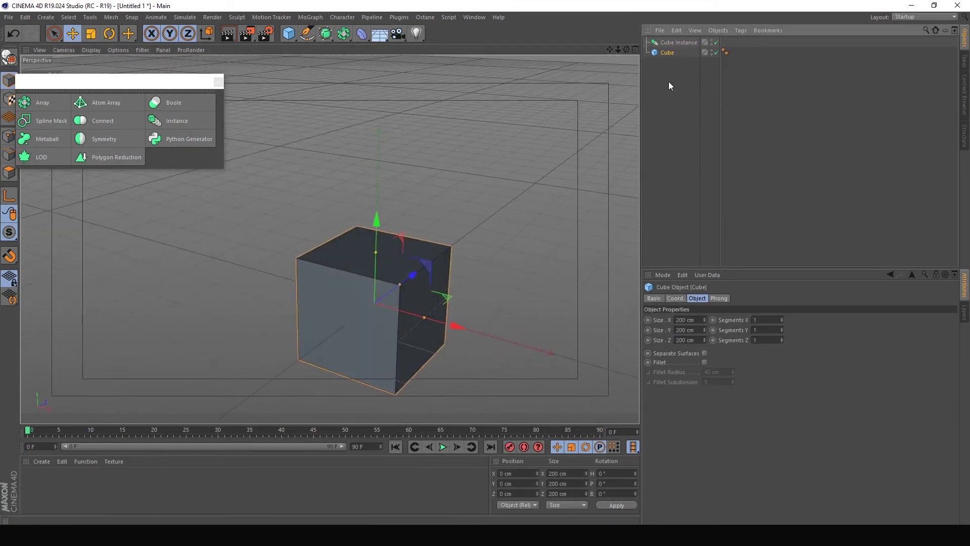
# Move the cube instance about 288 cm along X, beside the original cube
pyautogui.click(695, 44)
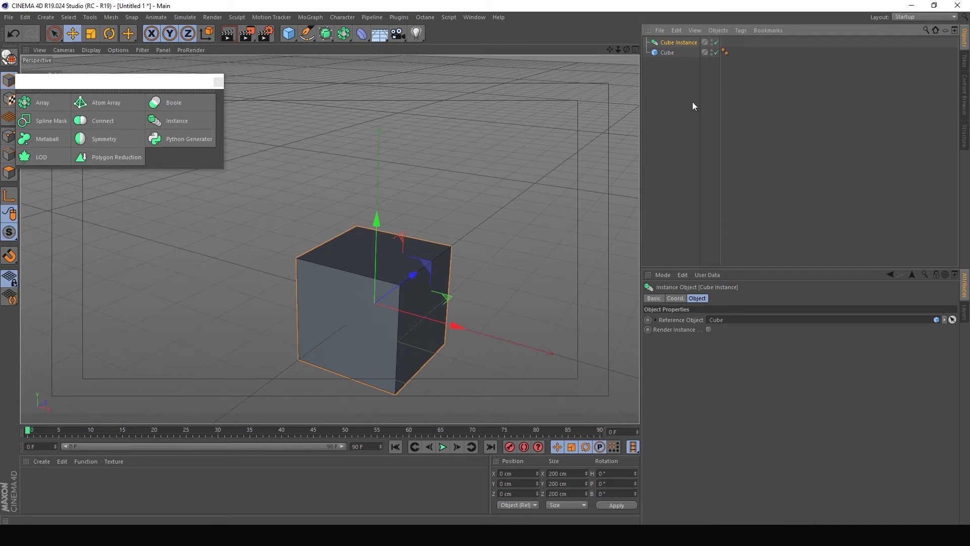
pyautogui.scroll(-3, 455, 265)
pyautogui.keyDown('alt'); pyautogui.moveTo(469, 269); pyautogui.dragTo(450, 297); pyautogui.keyUp('alt')
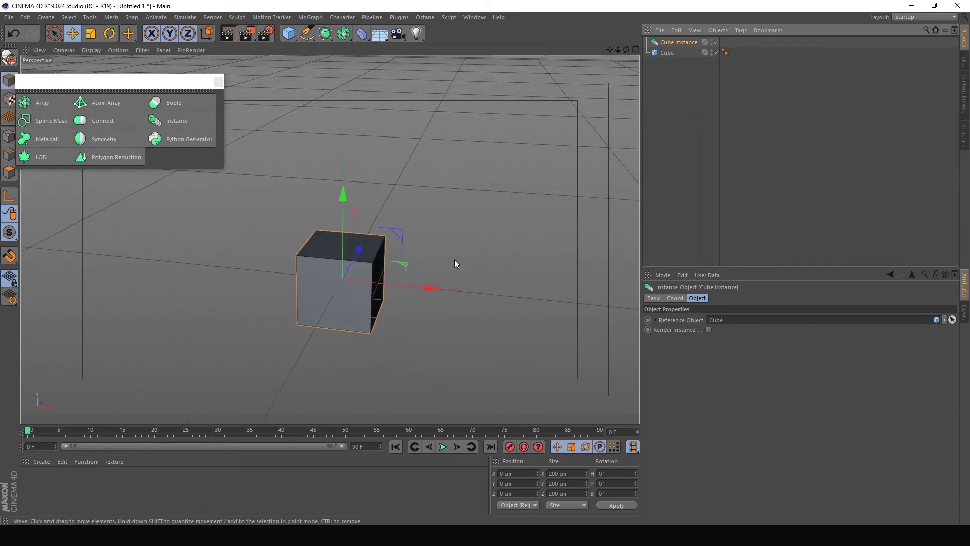
pyautogui.moveTo(423, 288); pyautogui.dragTo(635, 150)
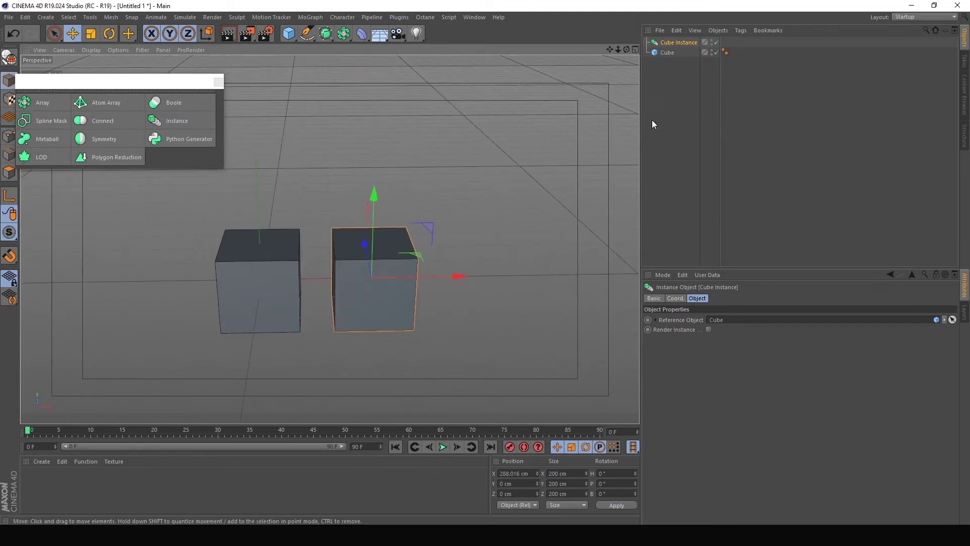
# Duplicate the cube instance twice and line the copies up along X, the nearer one at about 545 cm
pyautogui.hotkey('ctrl', 'c')
pyautogui.hotkey('ctrl', 'v')
pyautogui.keyDown('ctrl'); pyautogui.moveTo(686, 39); pyautogui.dragTo(693, 39); pyautogui.keyUp('ctrl')
pyautogui.moveTo(456, 278); pyautogui.dragTo(549, 264)
pyautogui.click(682, 51)
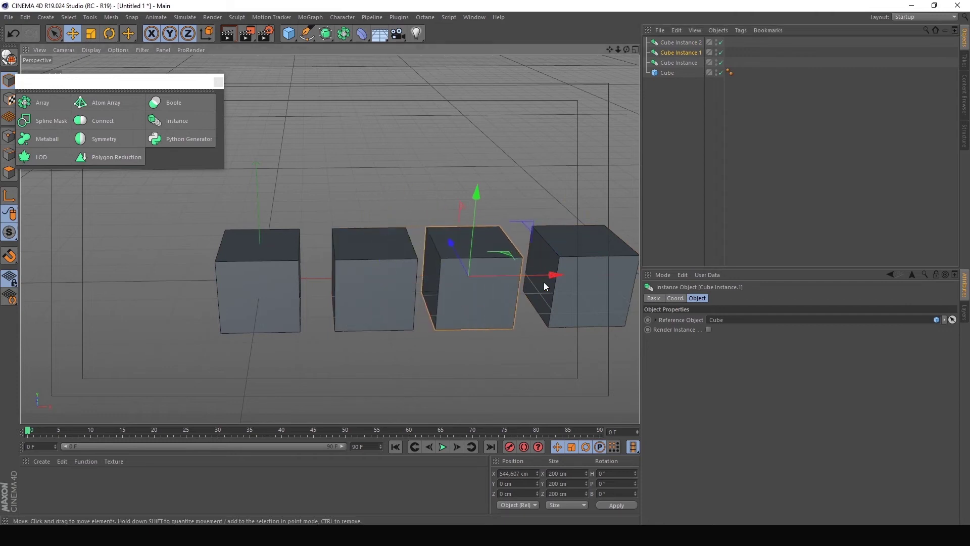
pyautogui.keyDown('alt'); pyautogui.moveTo(541, 283); pyautogui.dragTo(379, 307, button='middle'); pyautogui.keyUp('alt')
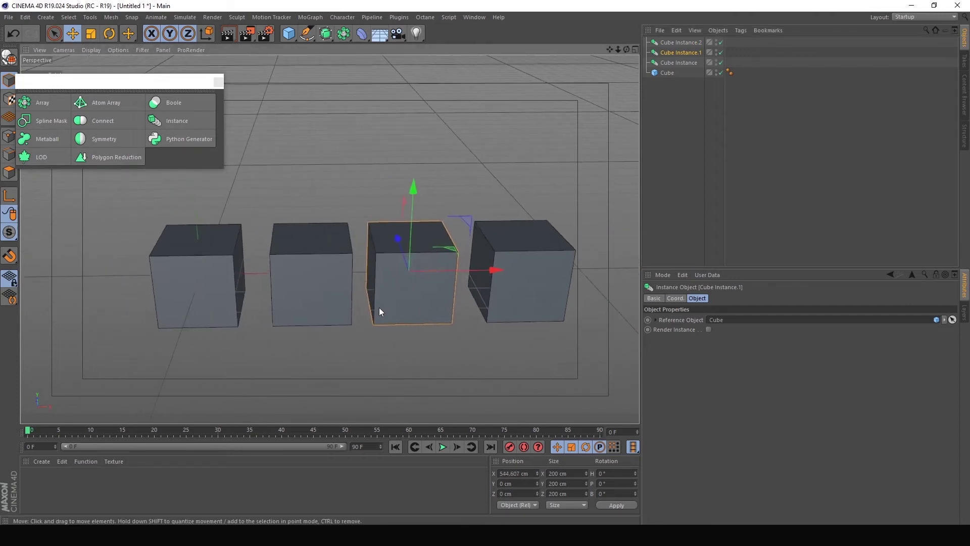
pyautogui.keyDown('alt'); pyautogui.moveTo(379, 307); pyautogui.dragTo(386, 314); pyautogui.keyUp('alt')
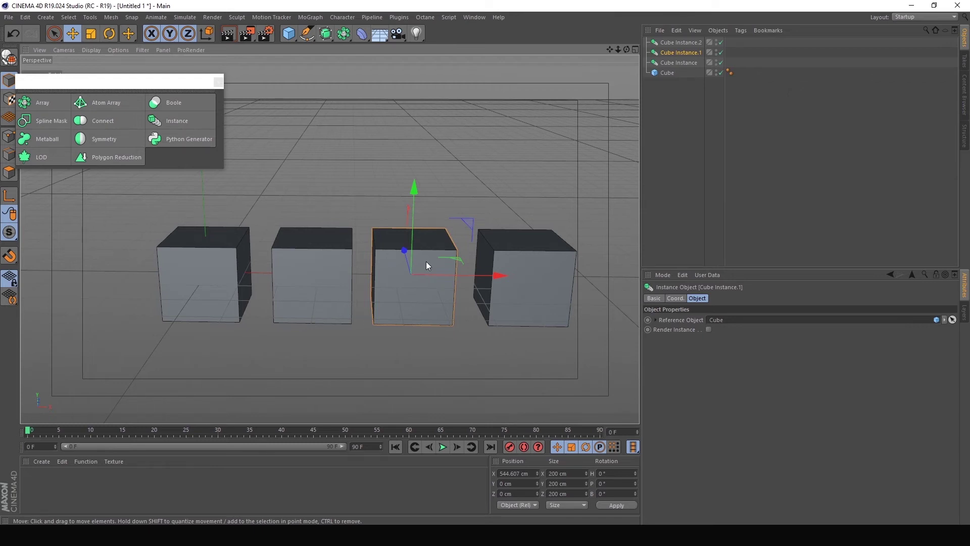
pyautogui.moveTo(627, 49); pyautogui.dragTo(692, 64)
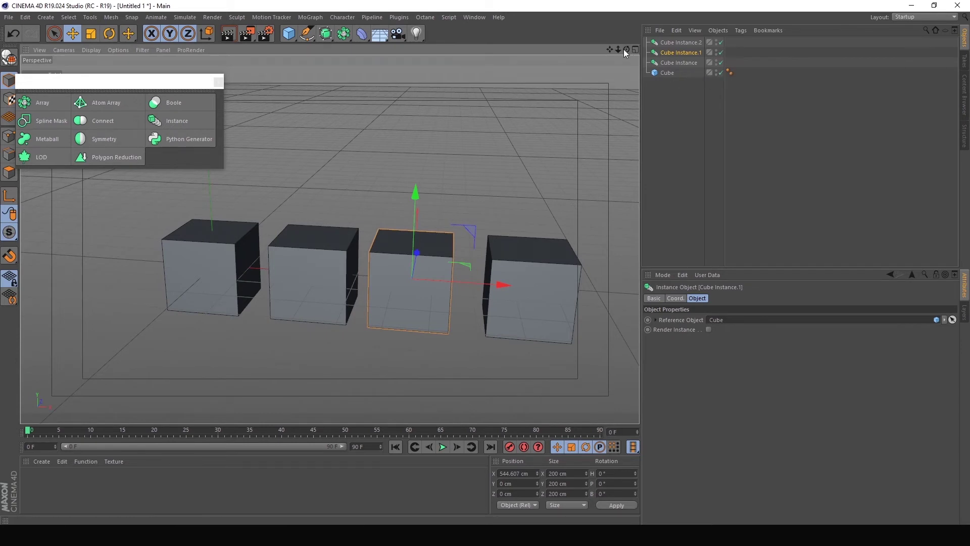
pyautogui.moveTo(627, 49); pyautogui.dragTo(629, 40)
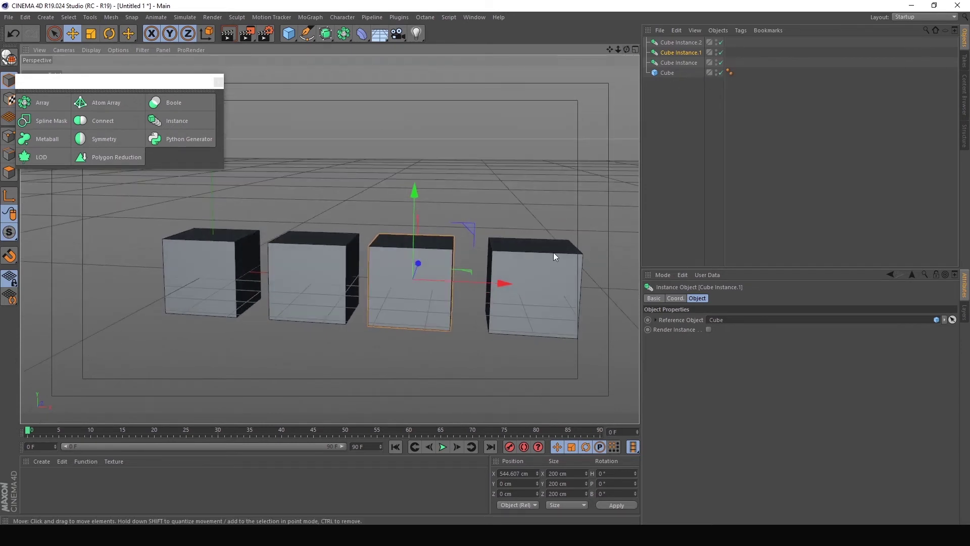
# Move the second cube instance to about 551 cm along X and check each of the three instances in turn
pyautogui.moveTo(501, 283); pyautogui.dragTo(504, 283)
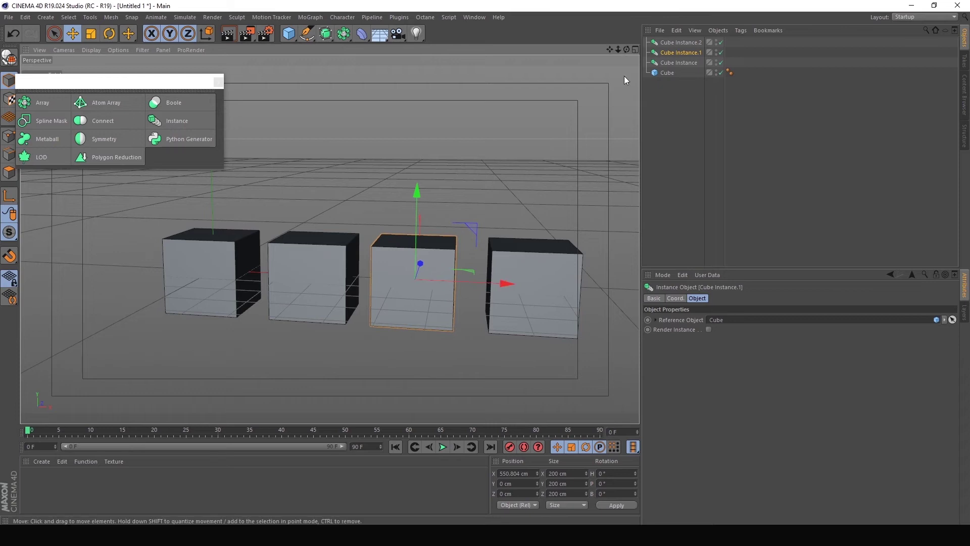
pyautogui.click(684, 62)
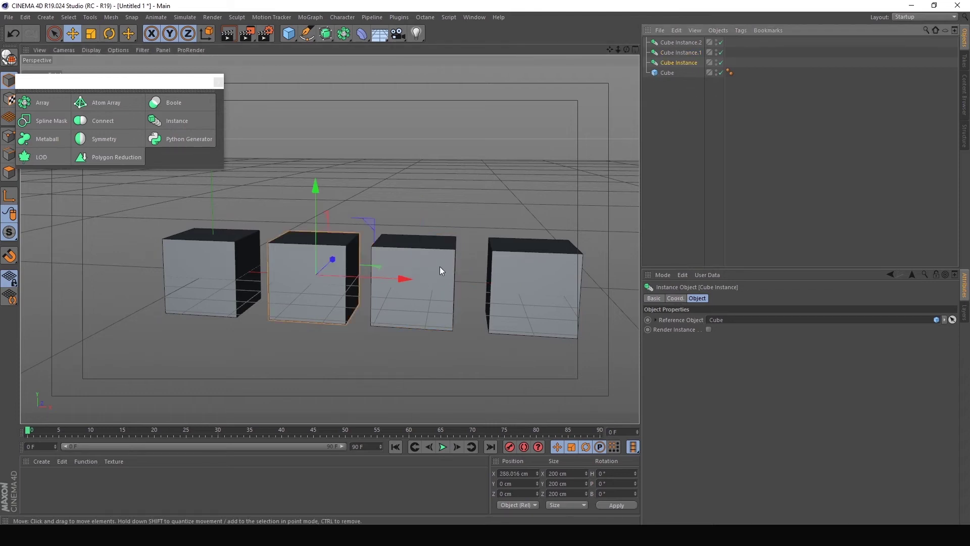
pyautogui.click(688, 53)
pyautogui.click(687, 43)
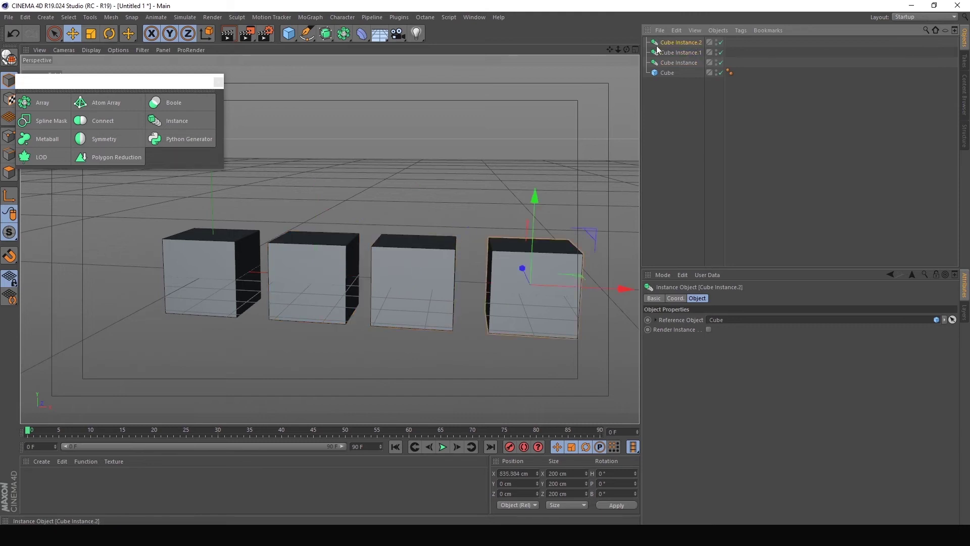
# Resize the original cube to 157 cm in X, 220 cm in Y and 164 cm in Z
pyautogui.click(665, 73)
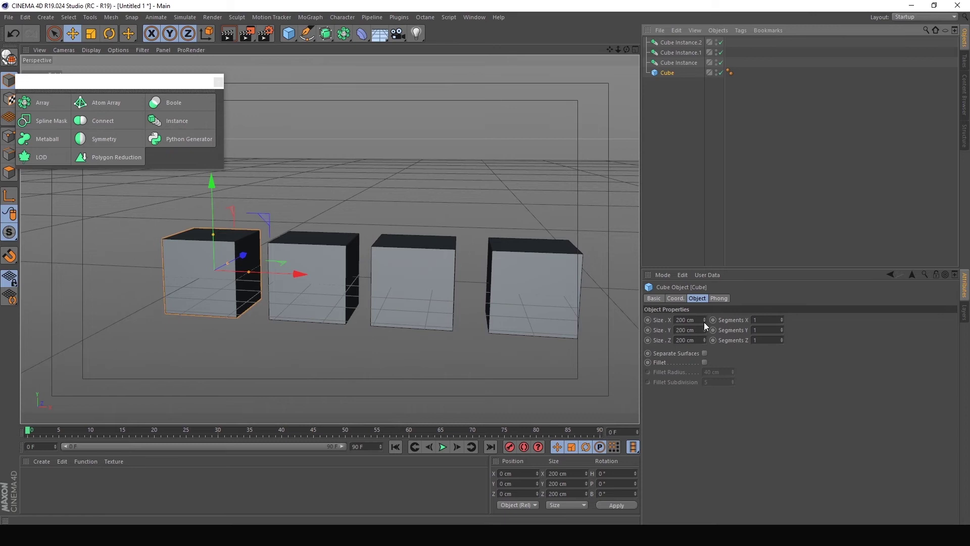
pyautogui.moveTo(705, 317); pyautogui.dragTo(705, 348)
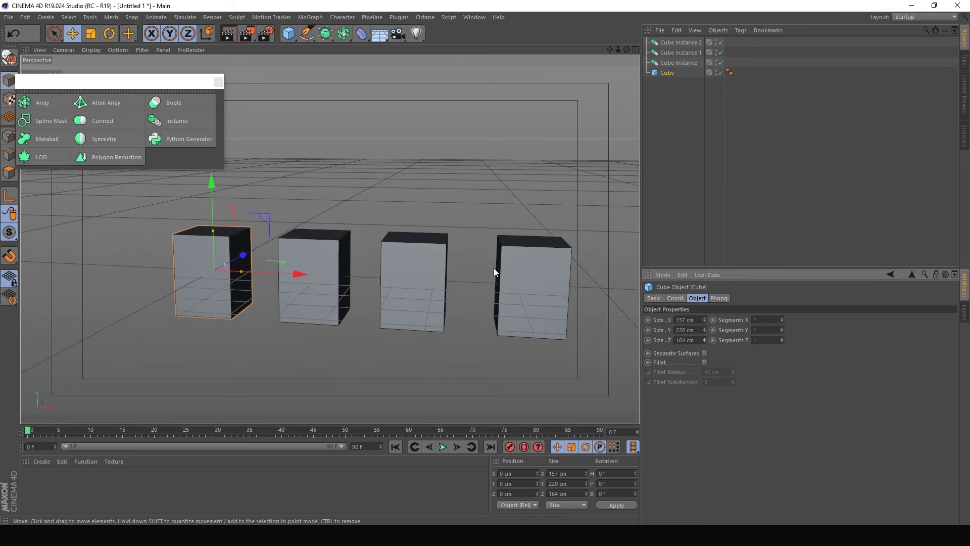
pyautogui.click(682, 86)
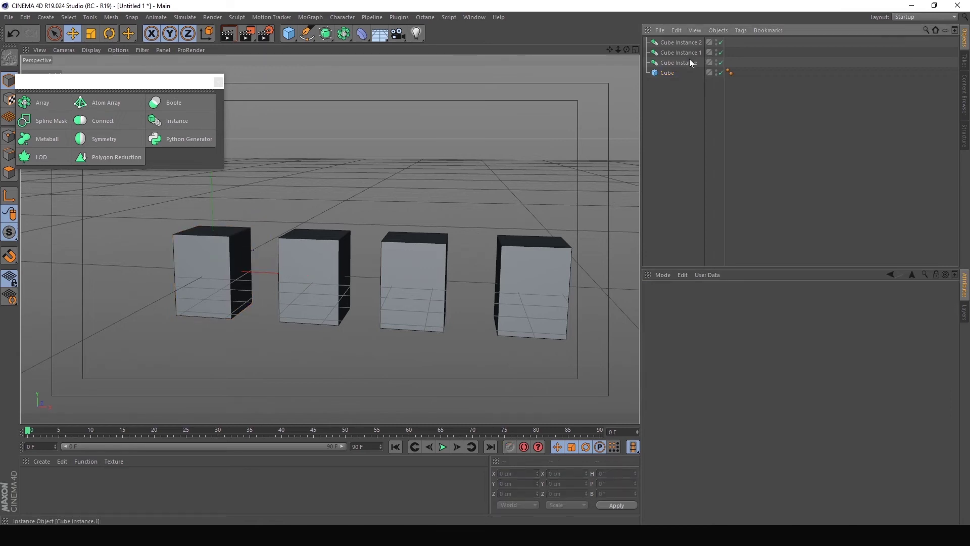
# Delete the three cube instances, keeping only the original cube
pyautogui.click(691, 63)
pyautogui.keyDown('shift'); pyautogui.click(695, 42); pyautogui.keyUp('shift')
pyautogui.press('Delete')
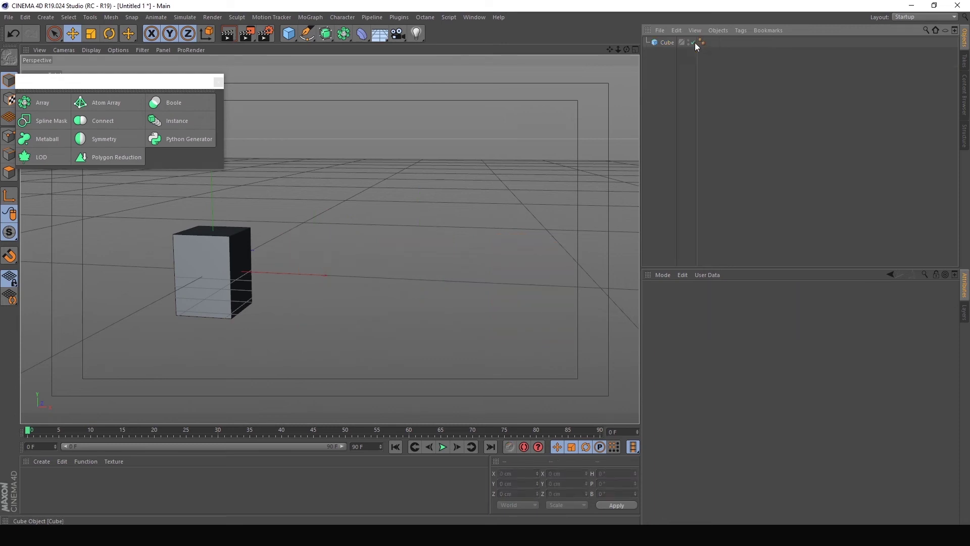
# Add a Metaball object and place a duplicate of the cube about 399 cm along X
pyautogui.click(44, 144)
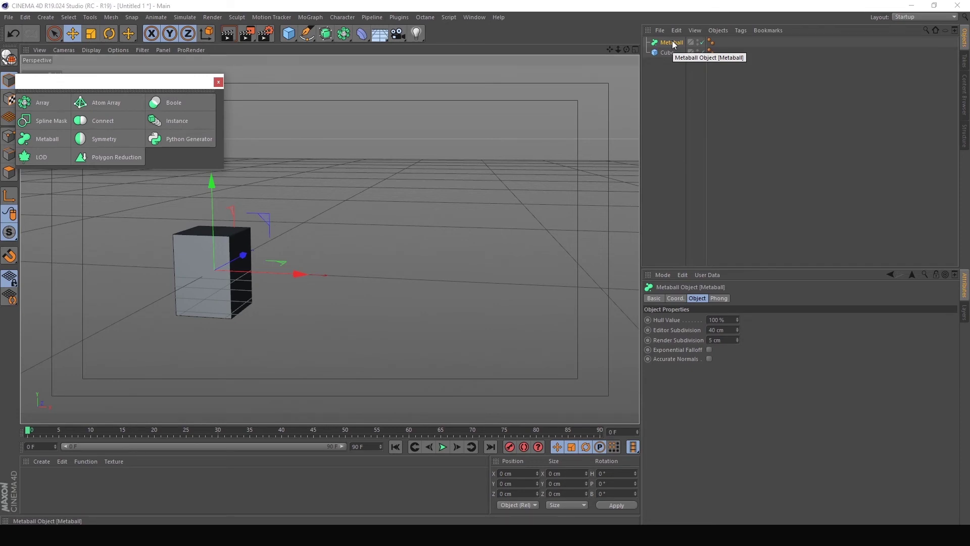
pyautogui.keyDown('ctrl'); pyautogui.moveTo(299, 274); pyautogui.dragTo(445, 285); pyautogui.keyUp('ctrl')
pyautogui.hotkey('ctrl', 'z')
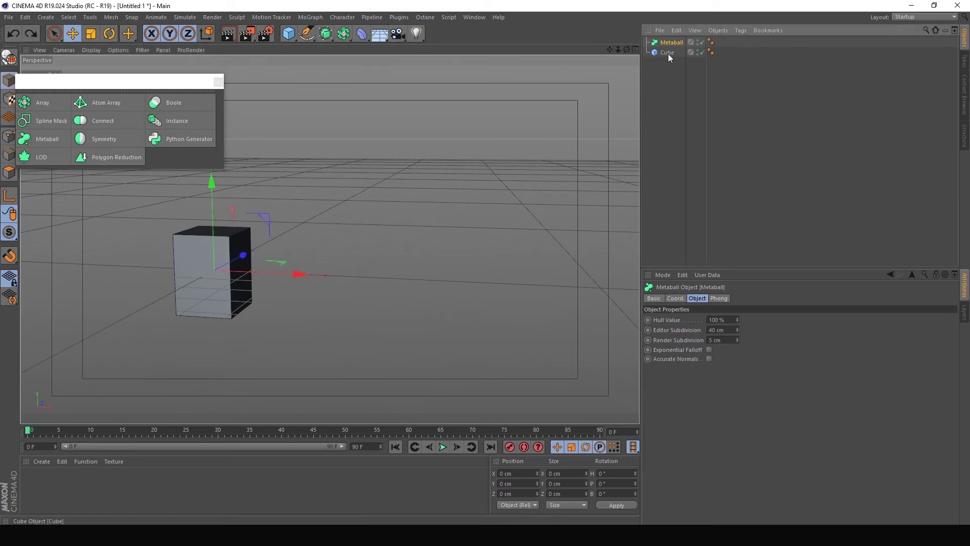
pyautogui.click(667, 53)
pyautogui.keyDown('ctrl'); pyautogui.moveTo(299, 273); pyautogui.dragTo(444, 281); pyautogui.keyUp('ctrl')
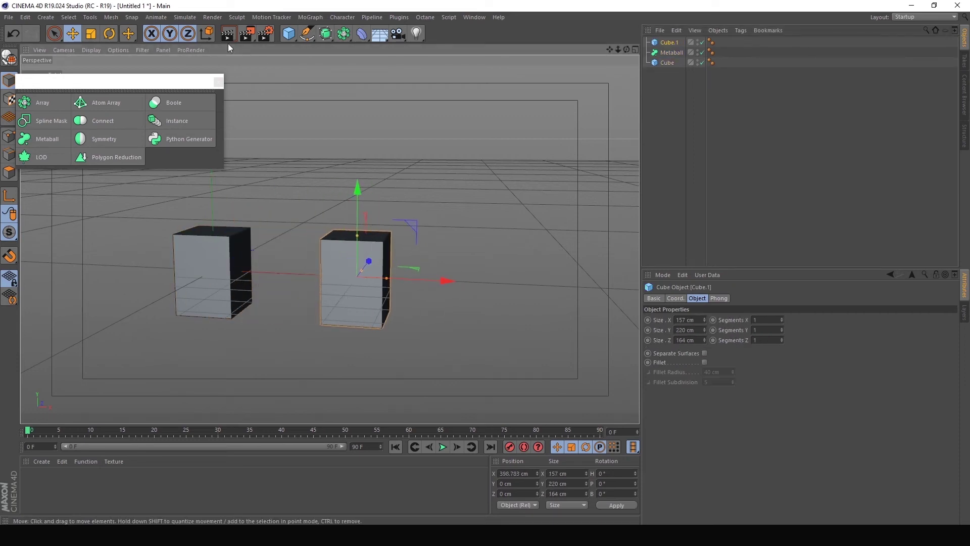
# Add a sphere, place it behind the cubes and duplicate it to the side along X
pyautogui.click(288, 33)
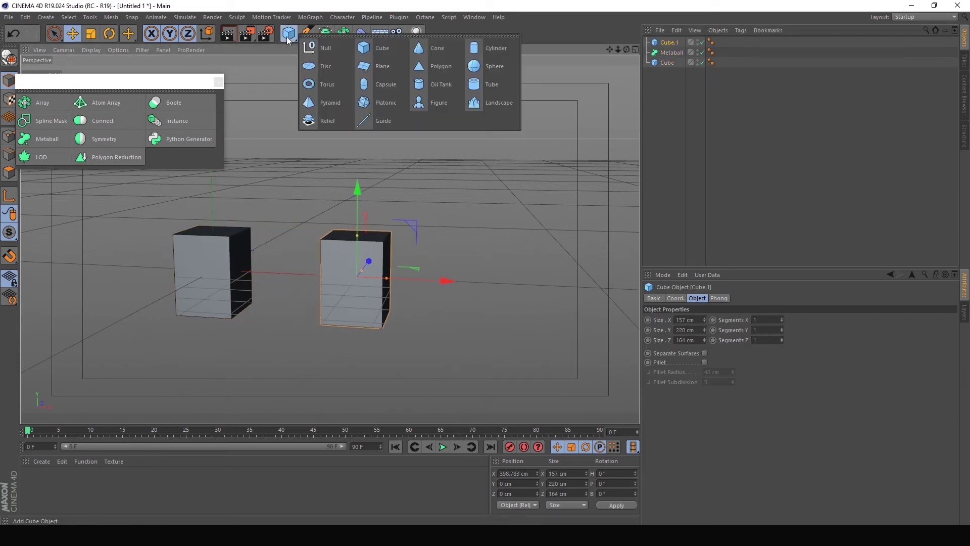
pyautogui.click(481, 69)
pyautogui.moveTo(269, 268); pyautogui.dragTo(586, 279)
pyautogui.moveTo(504, 268); pyautogui.dragTo(594, 234)
# Duplicate the second cube and place the copy in front at about X 746 cm, Z -454 cm
pyautogui.click(356, 279)
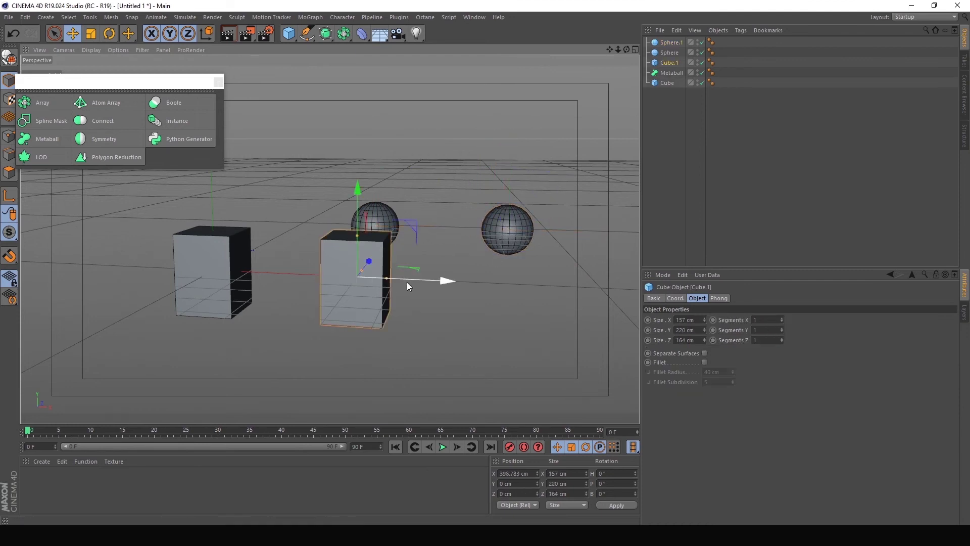
pyautogui.keyDown('ctrl'); pyautogui.moveTo(368, 260); pyautogui.dragTo(575, 334); pyautogui.keyUp('ctrl')
pyautogui.keyDown('alt'); pyautogui.moveTo(541, 249); pyautogui.dragTo(515, 268); pyautogui.keyUp('alt')
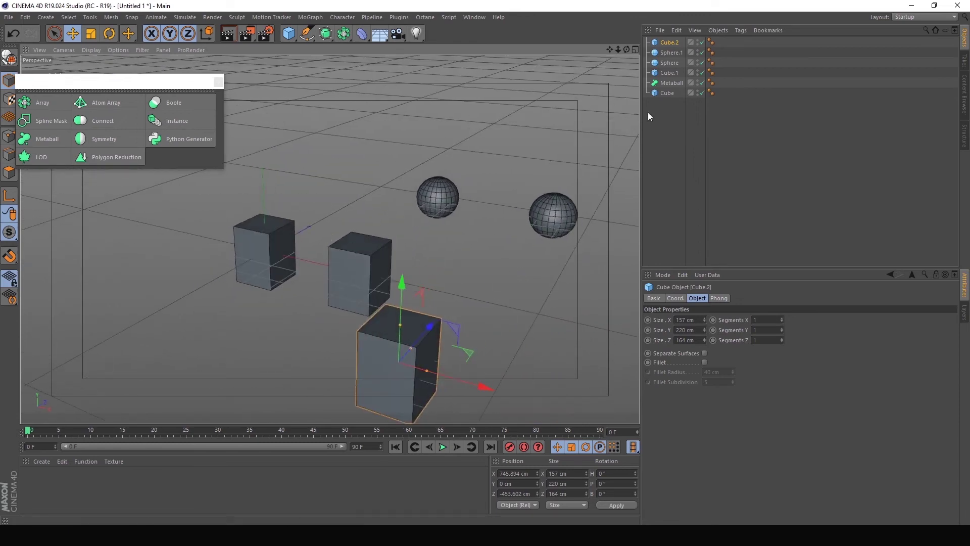
# Nest all the cubes and spheres under the Metaball object and set its Hull Value to 12 %
pyautogui.moveTo(680, 82); pyautogui.dragTo(669, 90)
pyautogui.keyDown('shift'); pyautogui.click(678, 40); pyautogui.keyUp('shift')
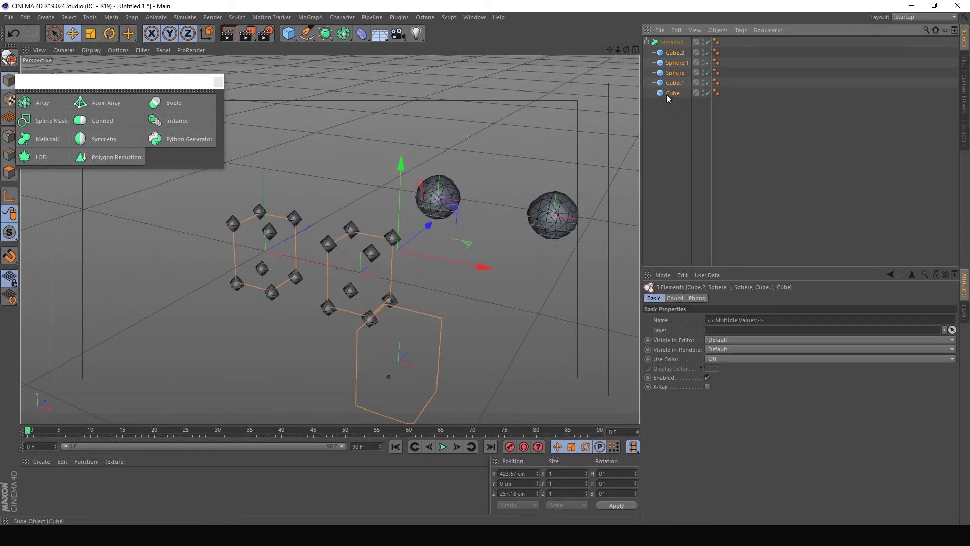
pyautogui.click(671, 42)
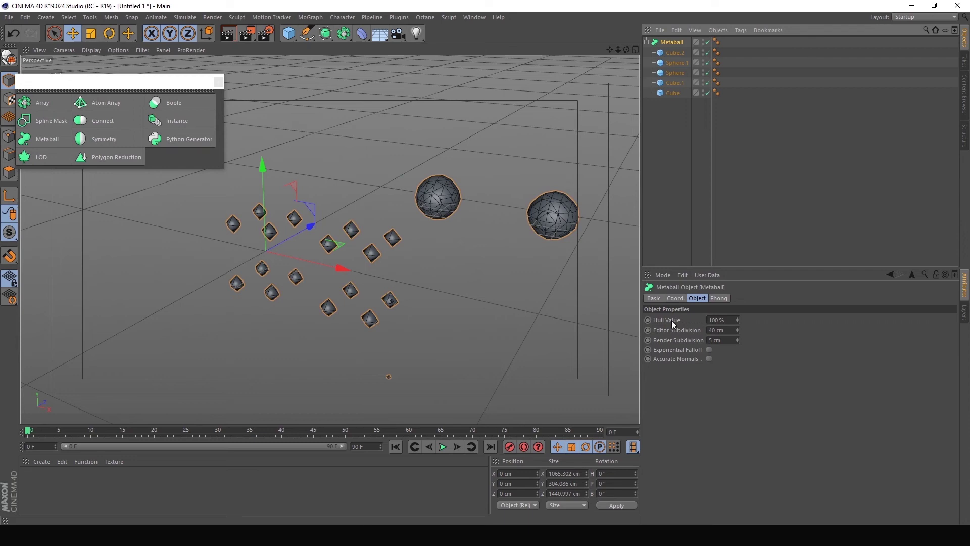
pyautogui.moveTo(738, 322); pyautogui.dragTo(692, 327)
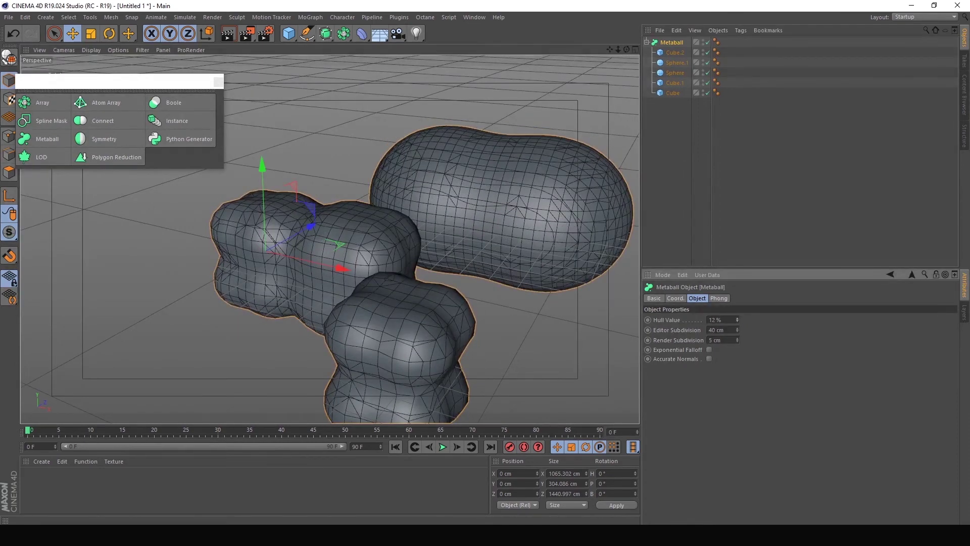
# Lower the Metaball's Hull Value to 7 % and inspect the blended shape from several angles
pyautogui.keyDown('alt'); pyautogui.moveTo(438, 254); pyautogui.dragTo(473, 274); pyautogui.keyUp('alt')
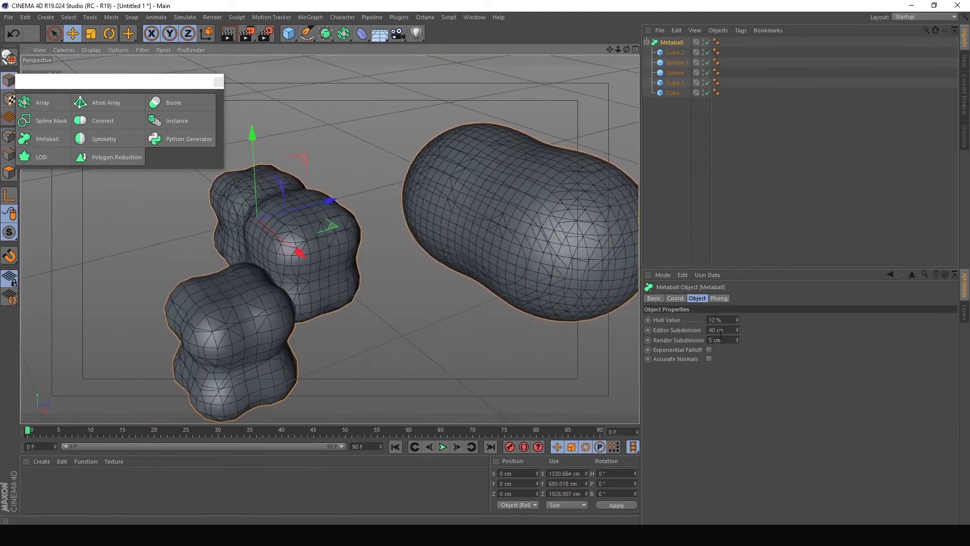
pyautogui.moveTo(737, 320); pyautogui.dragTo(728, 321)
pyautogui.scroll(-3, 501, 266)
pyautogui.keyDown('alt'); pyautogui.moveTo(501, 267); pyautogui.dragTo(493, 306); pyautogui.keyUp('alt')
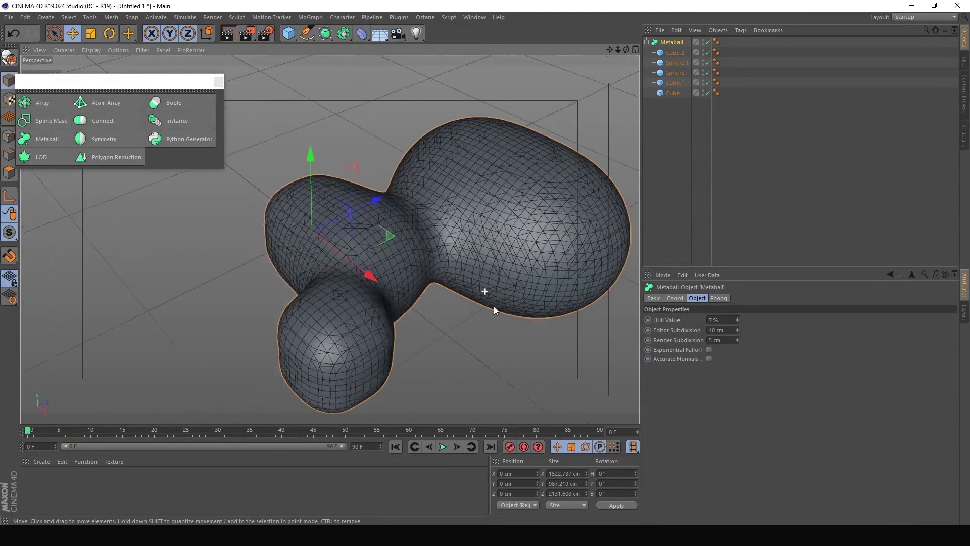
pyautogui.scroll(5, 493, 306)
pyautogui.keyDown('alt'); pyautogui.moveTo(501, 352); pyautogui.dragTo(456, 271); pyautogui.keyUp('alt')
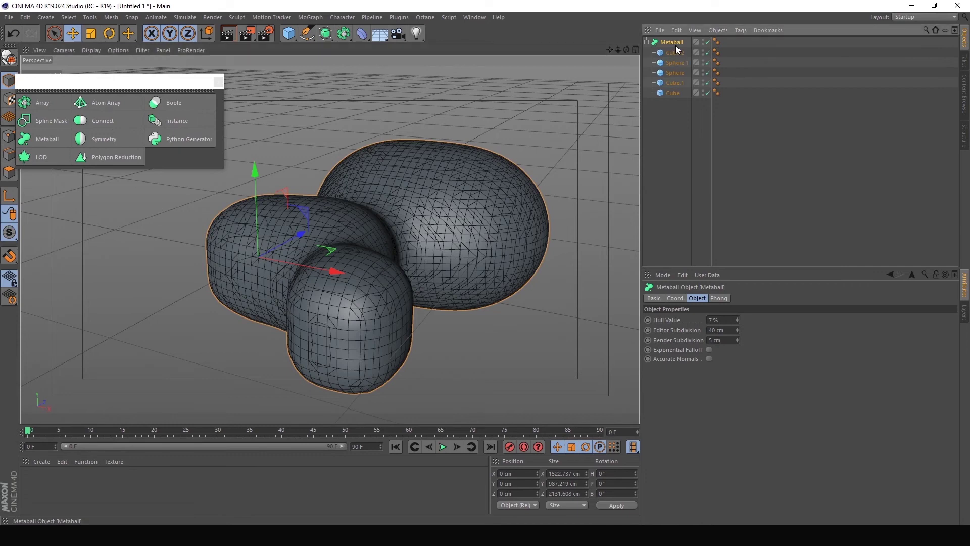
# Replace the Metaball group with a new cube and a Symmetry object
pyautogui.press('Delete')
pyautogui.moveTo(284, 40); pyautogui.dragTo(435, 49)
pyautogui.click(103, 139)
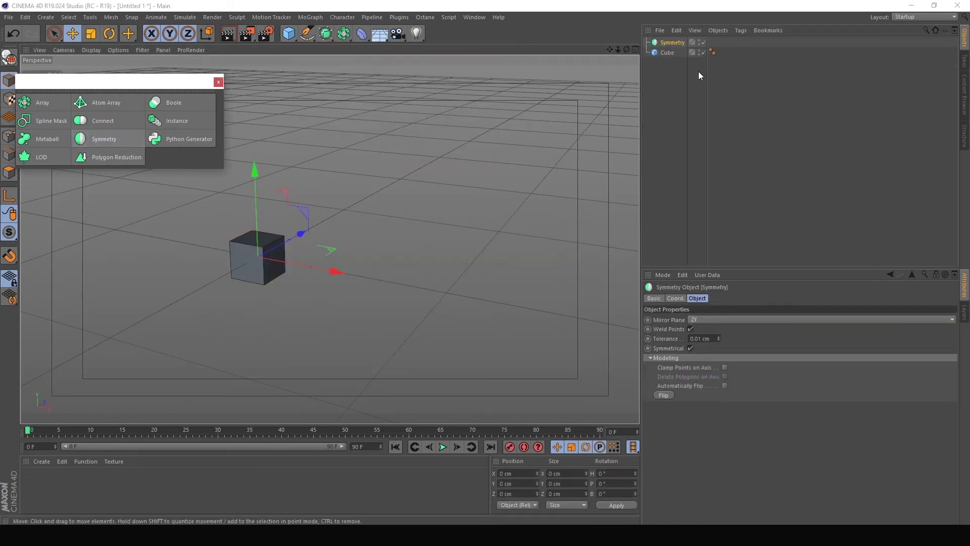
# Nest the cube under the Symmetry object and move it about 148 cm along X
pyautogui.keyDown('alt'); pyautogui.moveTo(235, 286); pyautogui.dragTo(415, 303); pyautogui.keyUp('alt')
pyautogui.keyDown('alt'); pyautogui.moveTo(415, 303); pyautogui.dragTo(403, 279, button='middle'); pyautogui.keyUp('alt')
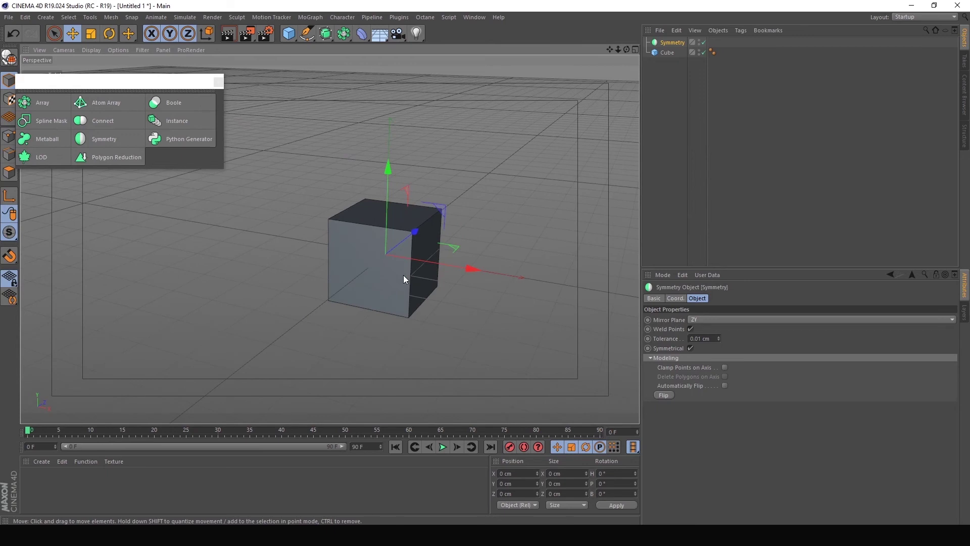
pyautogui.keyDown('alt'); pyautogui.moveTo(398, 275); pyautogui.dragTo(417, 262); pyautogui.keyUp('alt')
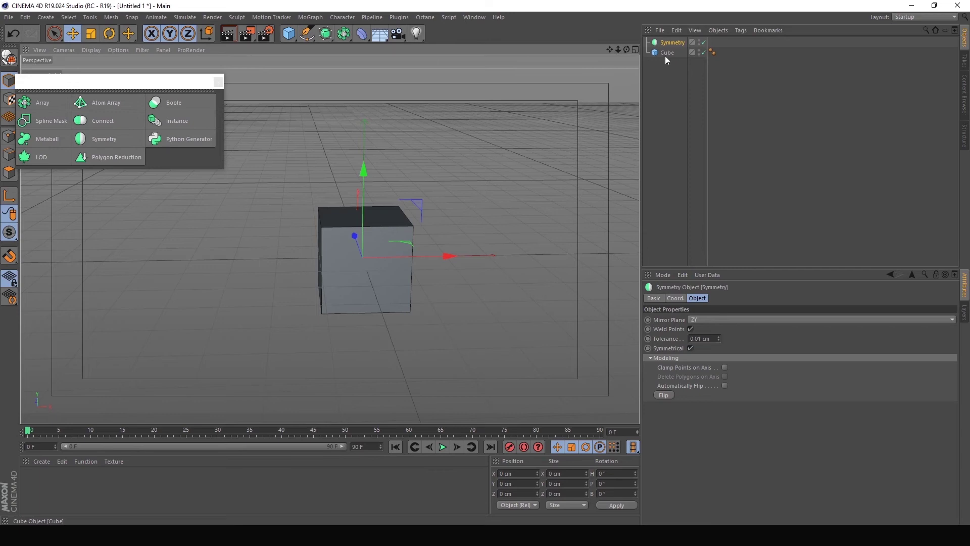
pyautogui.moveTo(665, 56); pyautogui.dragTo(675, 42)
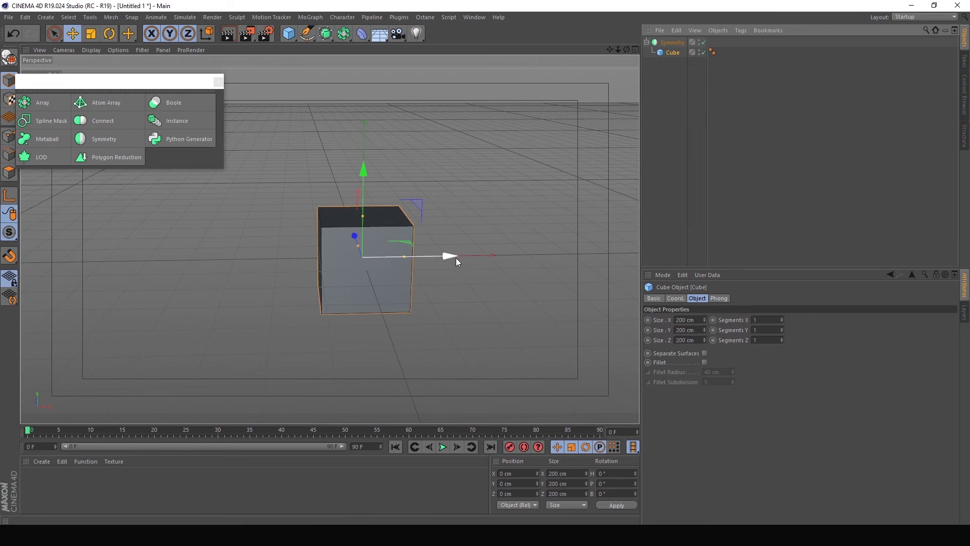
pyautogui.moveTo(449, 257); pyautogui.dragTo(507, 253)
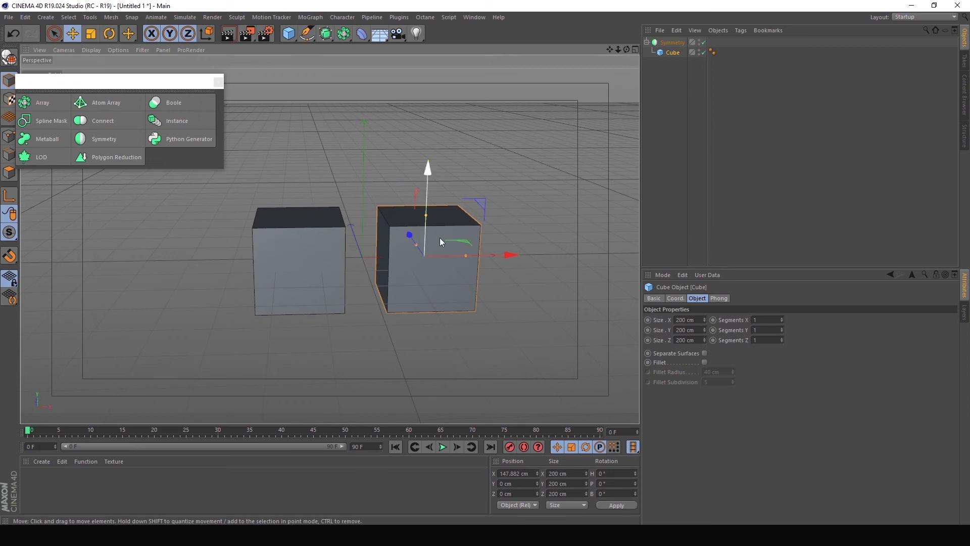
# Shift the cube inside the Symmetry object further out to about 154 cm along X
pyautogui.keyDown('alt'); pyautogui.moveTo(443, 279); pyautogui.dragTo(477, 228); pyautogui.keyUp('alt')
pyautogui.click(681, 75)
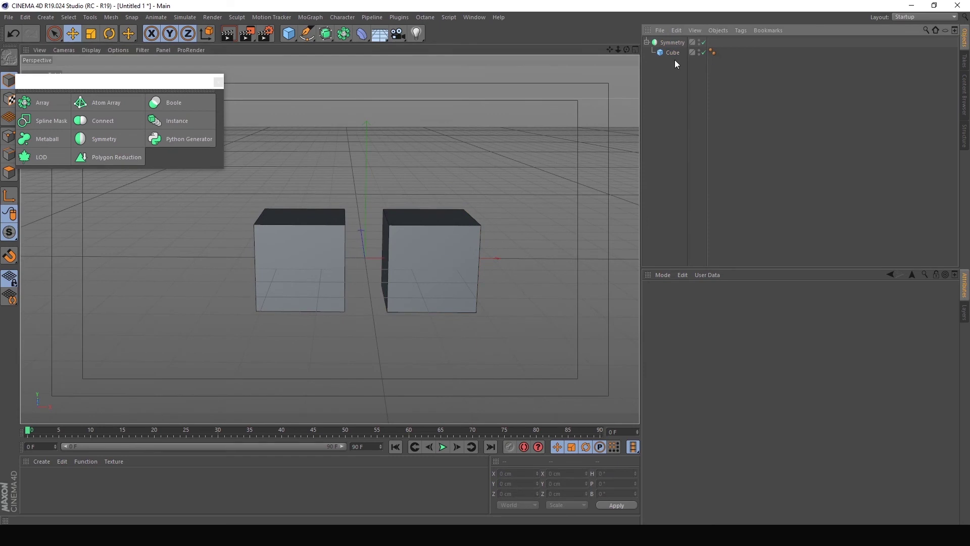
pyautogui.click(675, 53)
pyautogui.moveTo(511, 260)
pyautogui.mouseDown()
pyautogui.moveTo(540, 267)
pyautogui.moveTo(514, 266)
pyautogui.mouseUp()
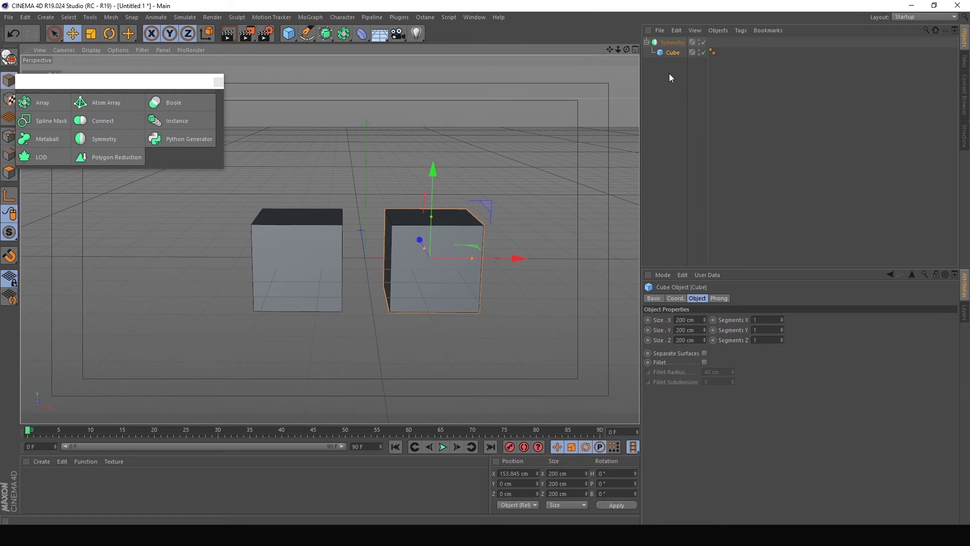
# Delete the Symmetry object together with its cube to empty the scene
pyautogui.click(672, 43)
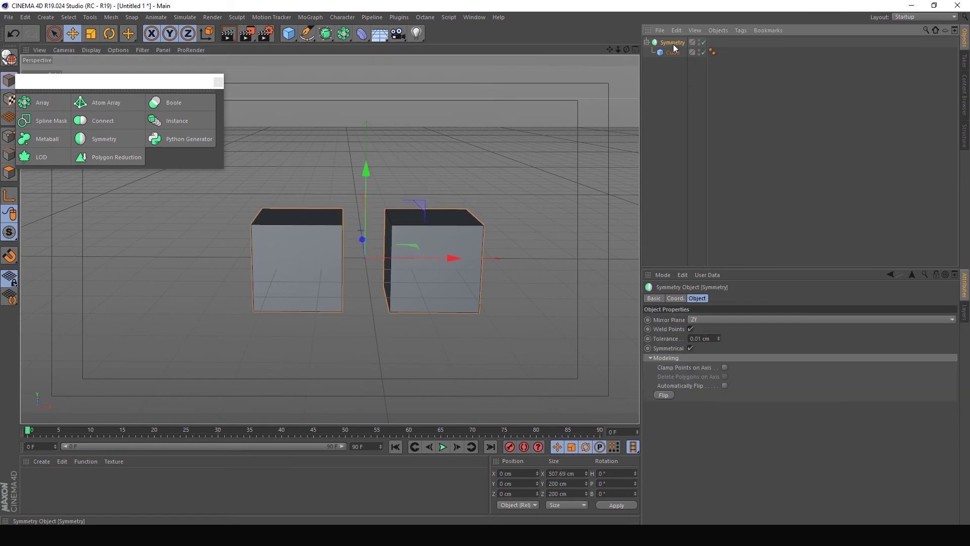
pyautogui.moveTo(670, 75); pyautogui.dragTo(677, 39)
pyautogui.press('Delete')
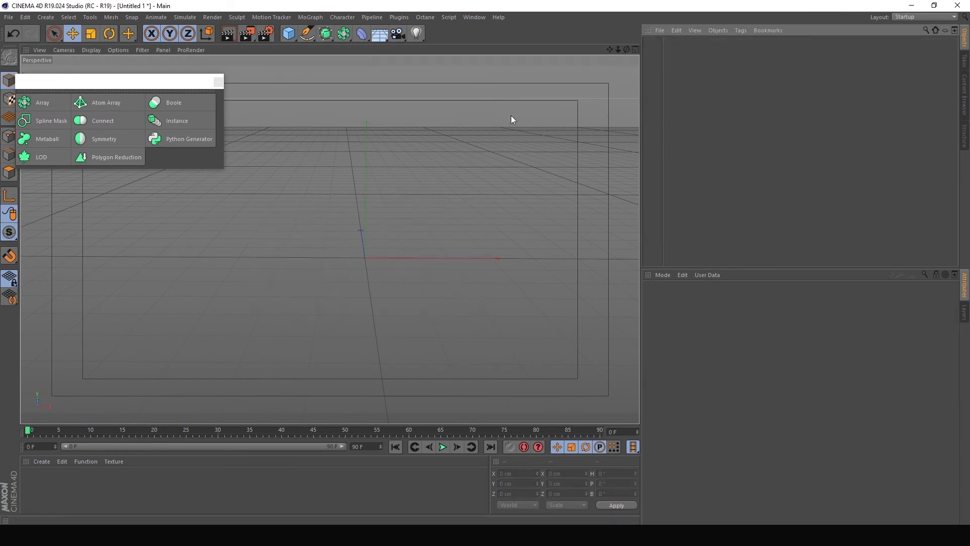
# Add a Python Generator to view its default code, and delete it again
pyautogui.click(190, 139)
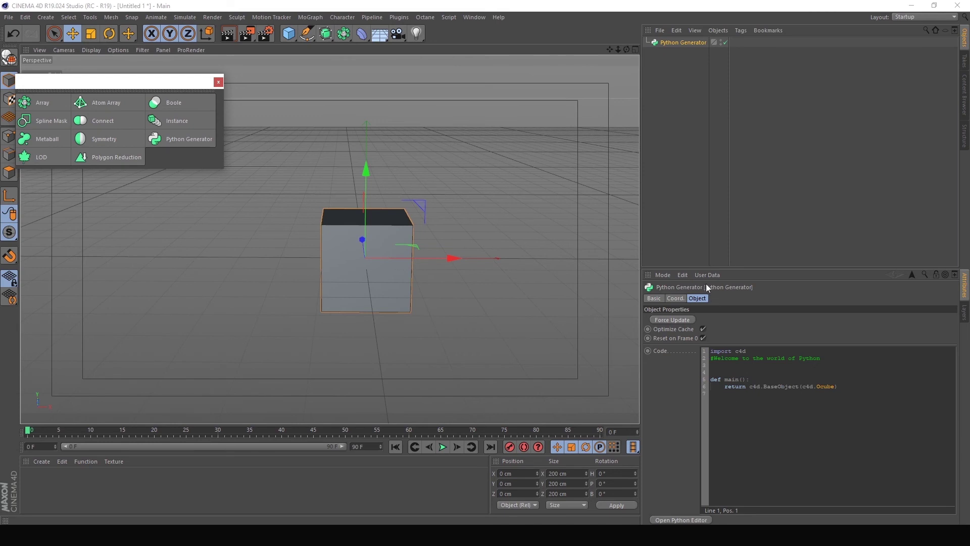
pyautogui.press('Delete')
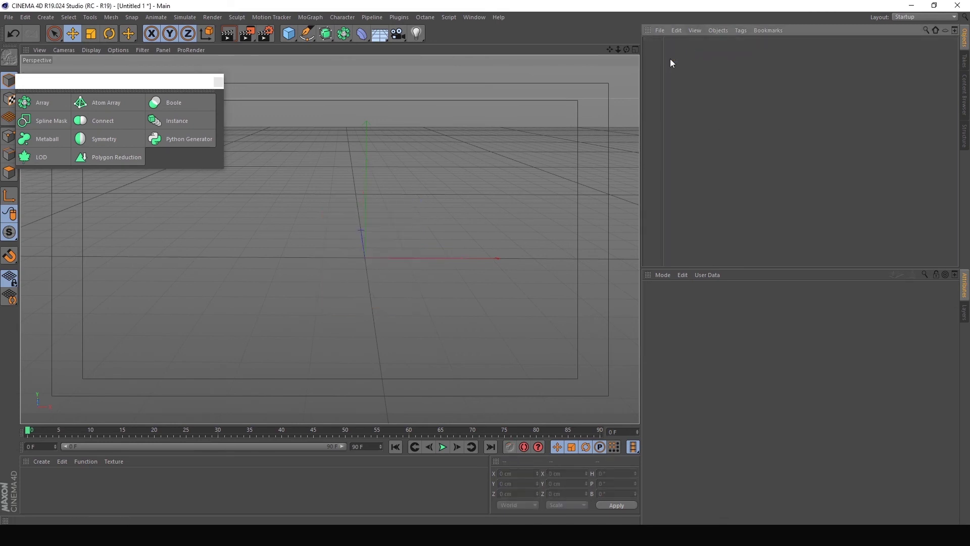
# Add an LOD object and a Figure, nest the Figure under the LOD and show the LOD's properties
pyautogui.click(38, 159)
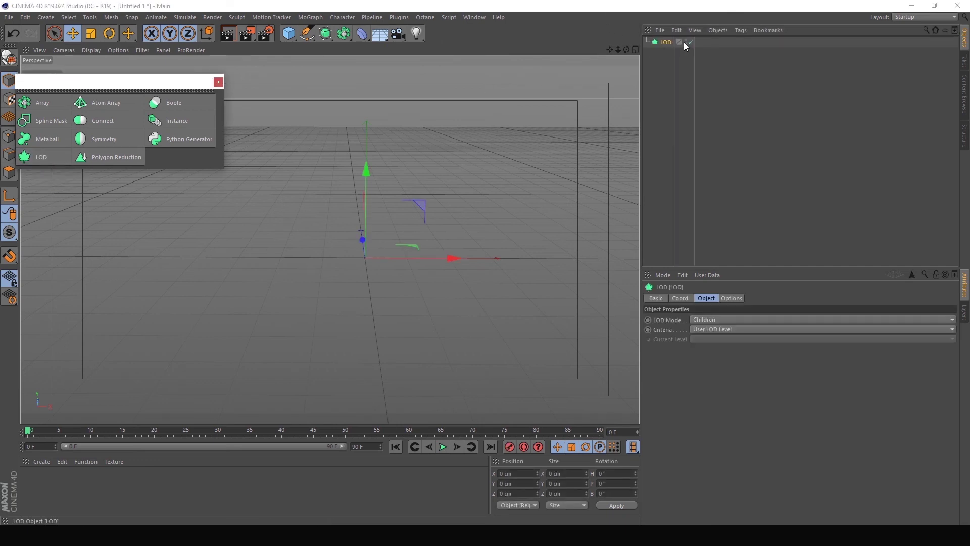
pyautogui.click(287, 36)
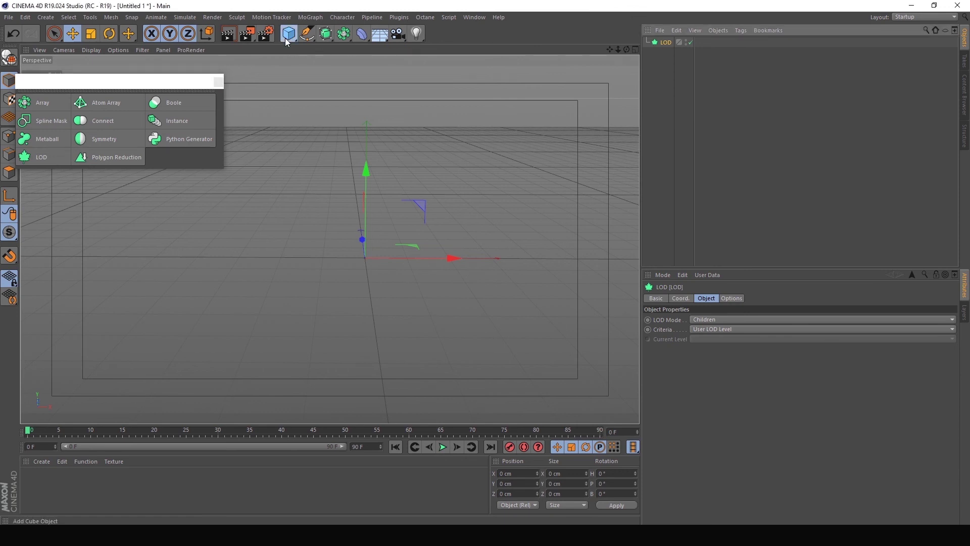
pyautogui.click(439, 103)
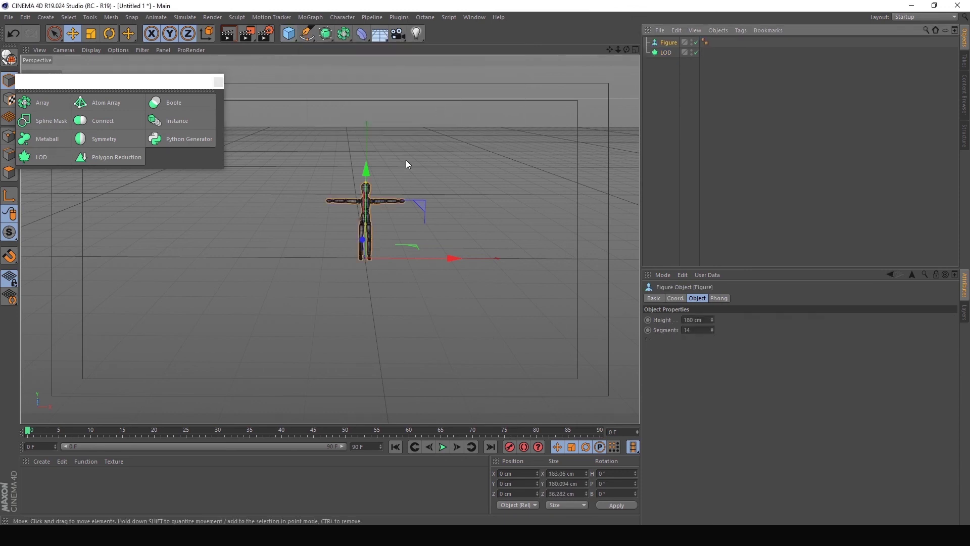
pyautogui.moveTo(668, 43); pyautogui.dragTo(665, 53)
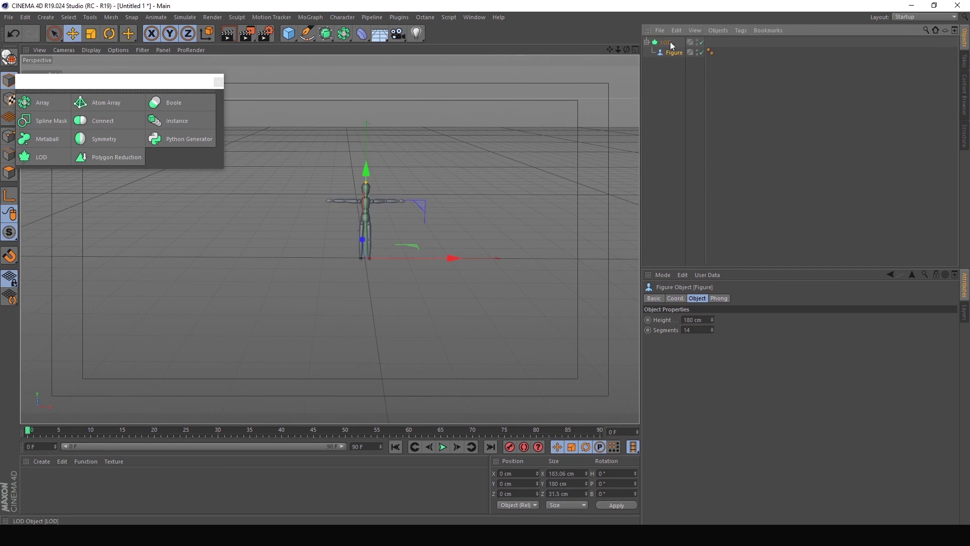
pyautogui.click(670, 43)
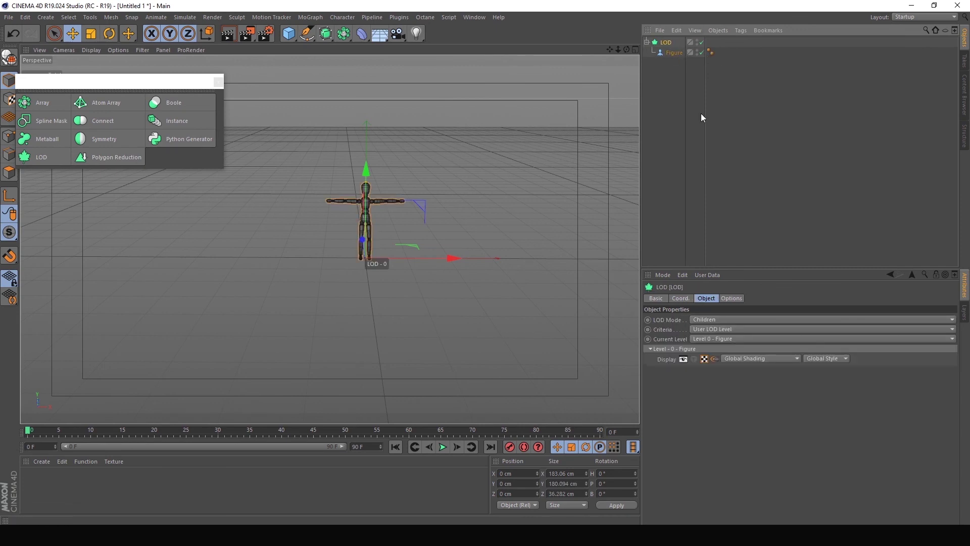
# Look through the LOD's options and object properties, and delete the LOD together with its Figure
pyautogui.click(737, 299)
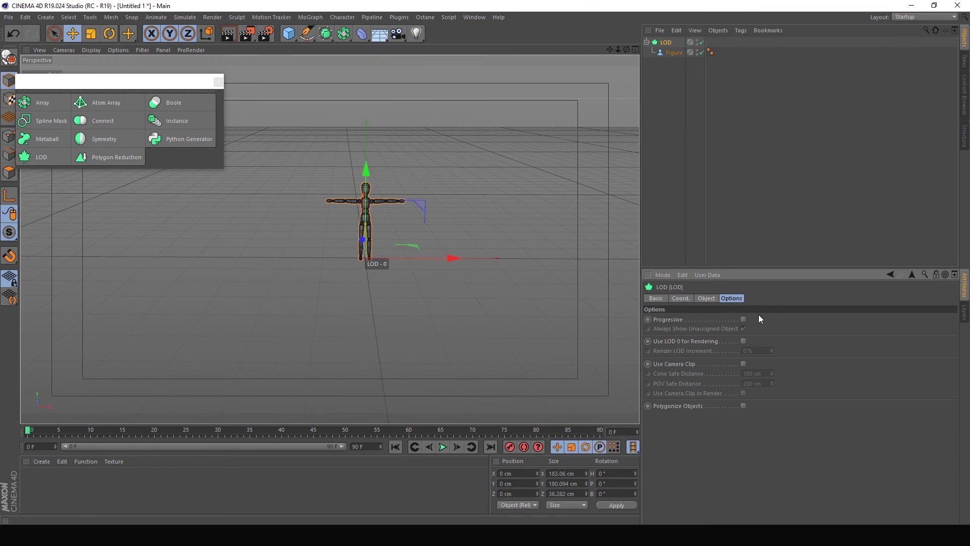
pyautogui.click(707, 299)
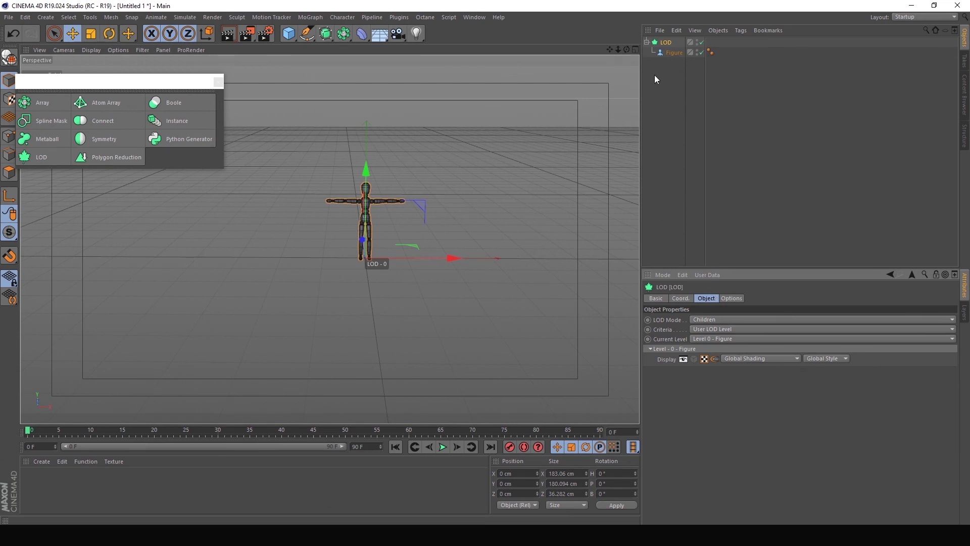
pyautogui.hotkey('ctrl', 'a')
pyautogui.press('Delete')
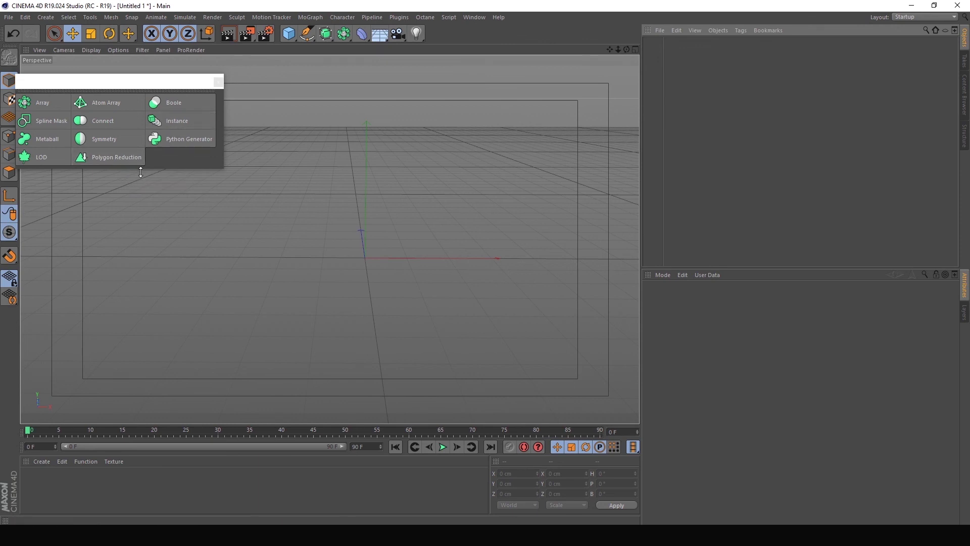
# Add a cube and set its segments to 3 along X, Y and Z
pyautogui.moveTo(290, 35); pyautogui.dragTo(353, 43)
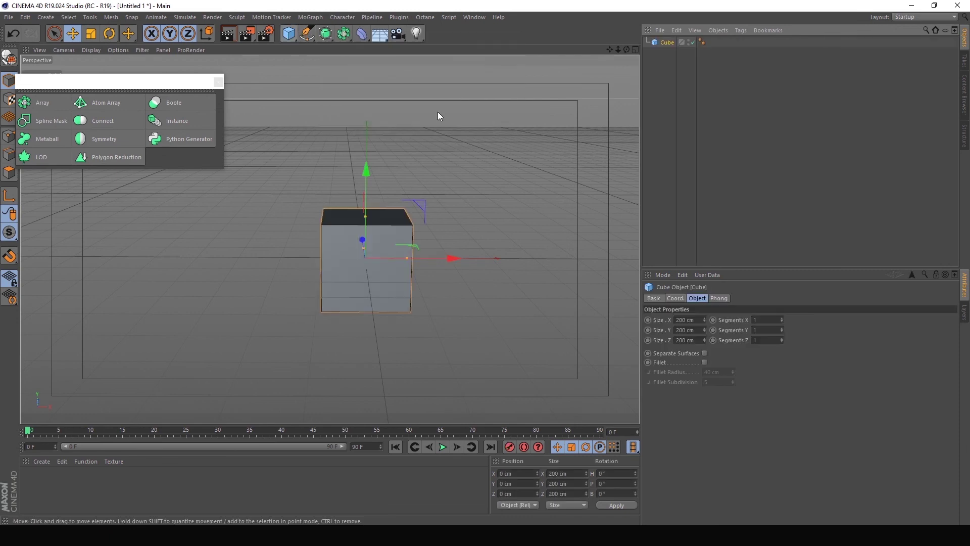
pyautogui.click(781, 318)
pyautogui.click(781, 318)
pyautogui.click(781, 328)
pyautogui.click(781, 328)
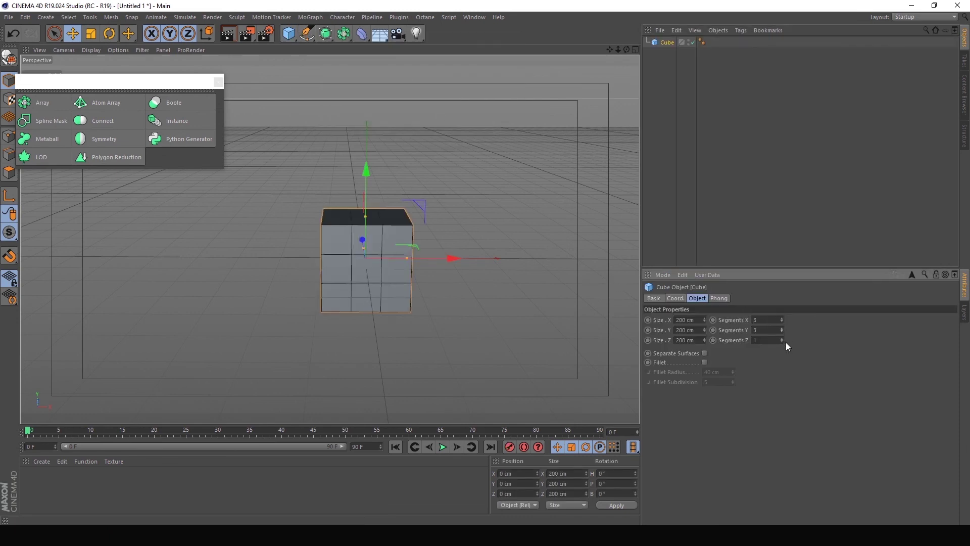
# Add a Polygon Reduction generator, nest the cube under it and show the generator's properties
pyautogui.click(135, 156)
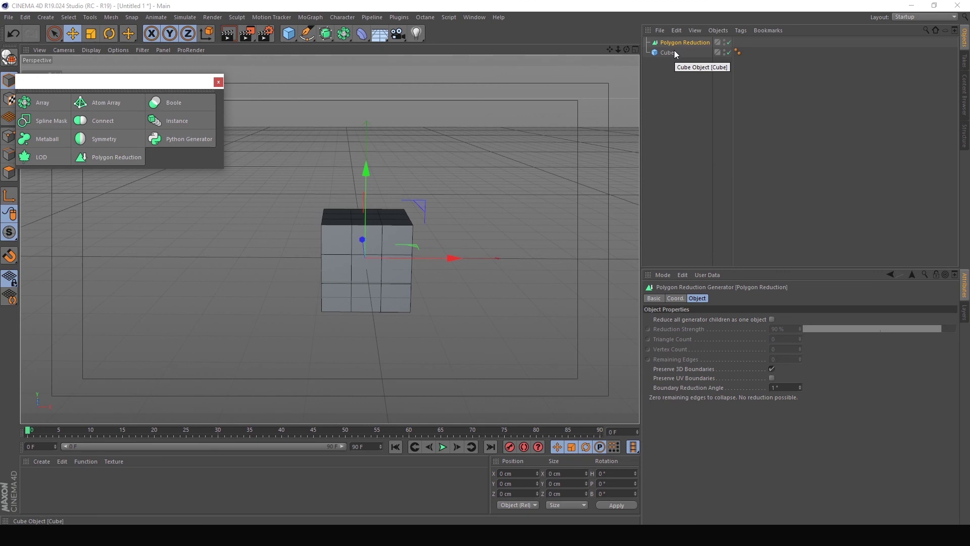
pyautogui.moveTo(676, 54); pyautogui.dragTo(692, 44)
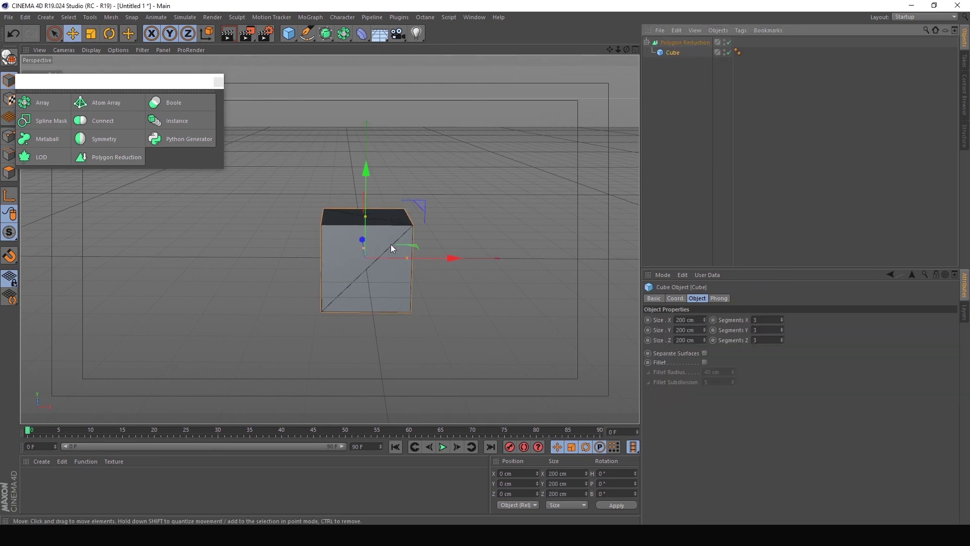
pyautogui.moveTo(627, 49)
pyautogui.mouseDown()
pyautogui.moveTo(581, 58)
pyautogui.moveTo(625, 49)
pyautogui.mouseUp()
pyautogui.click(680, 43)
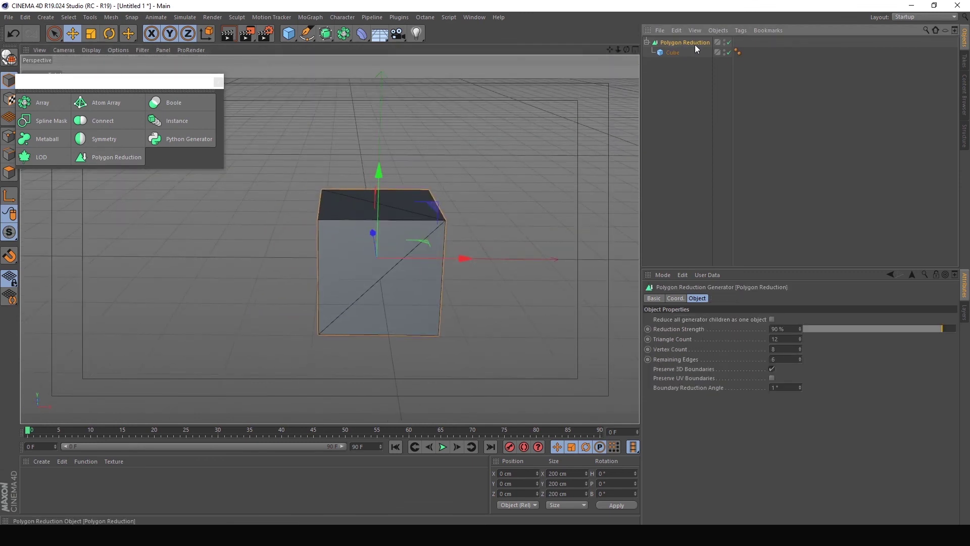
# Lower the Polygon Reduction's remaining edges, vertex count and triangle count stepwise until all reach 0
pyautogui.click(800, 360)
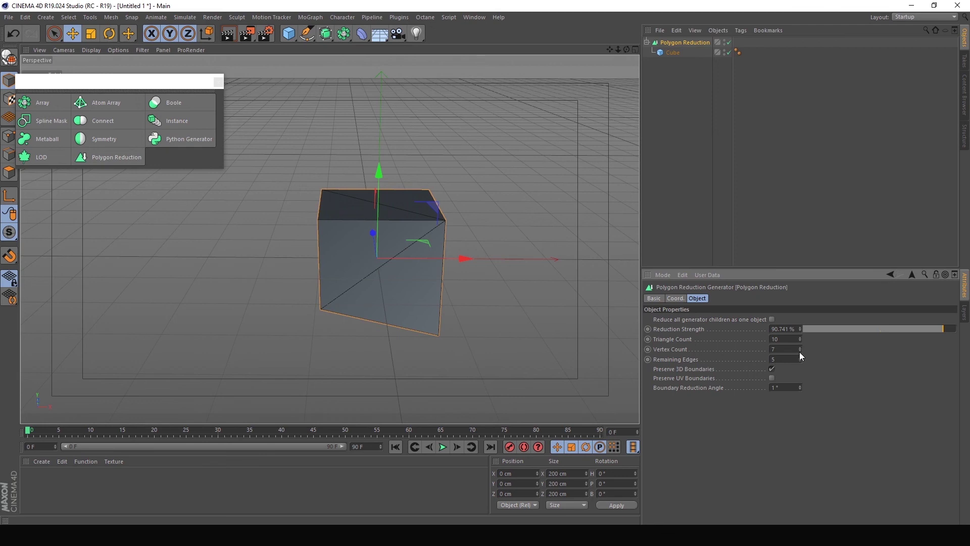
pyautogui.click(800, 351)
pyautogui.click(800, 343)
pyautogui.click(800, 342)
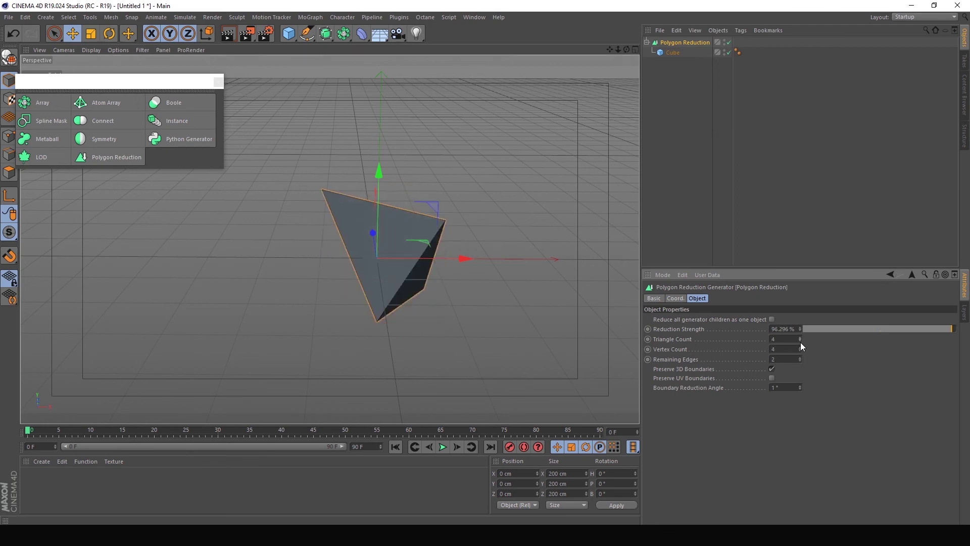
pyautogui.click(801, 342)
pyautogui.click(800, 340)
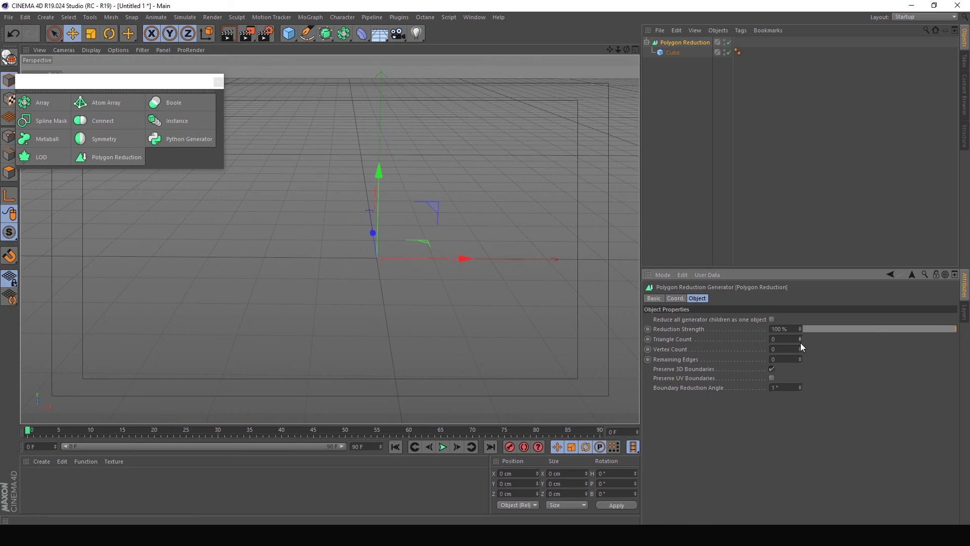
# Raise the Polygon Reduction's counts stepwise to 9 remaining edges, 11 vertices and 18 triangles, and inspect the cube from another angle
pyautogui.click(800, 355)
pyautogui.click(800, 356)
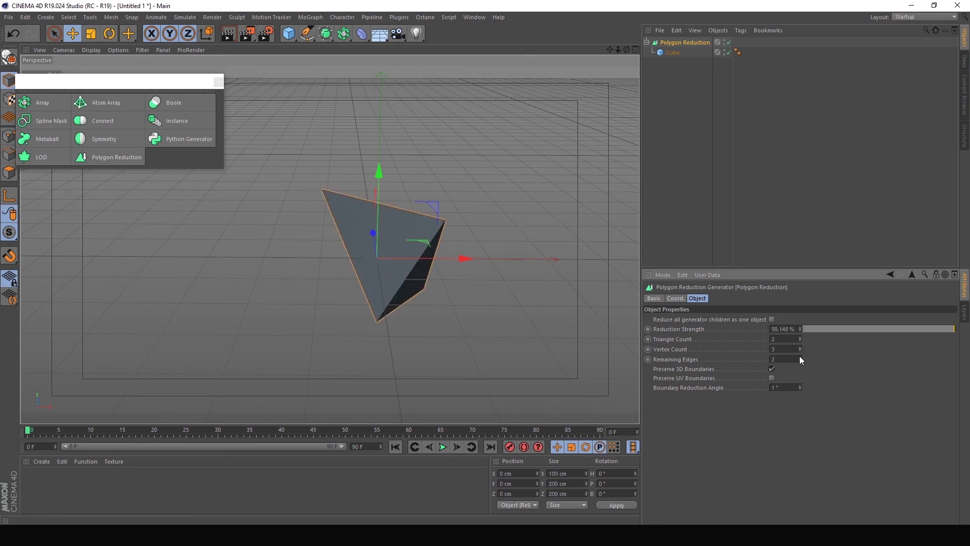
pyautogui.click(800, 356)
pyautogui.click(802, 347)
pyautogui.click(801, 347)
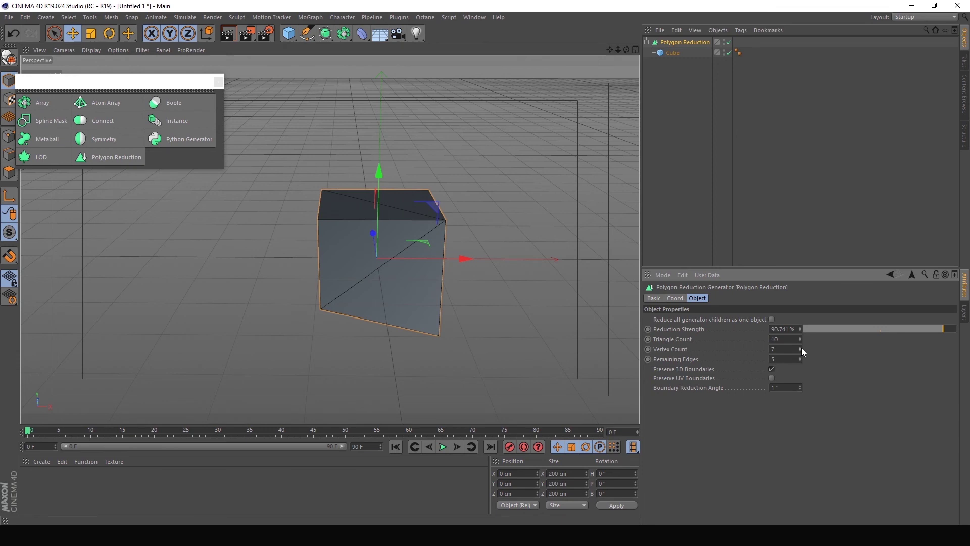
pyautogui.click(802, 347)
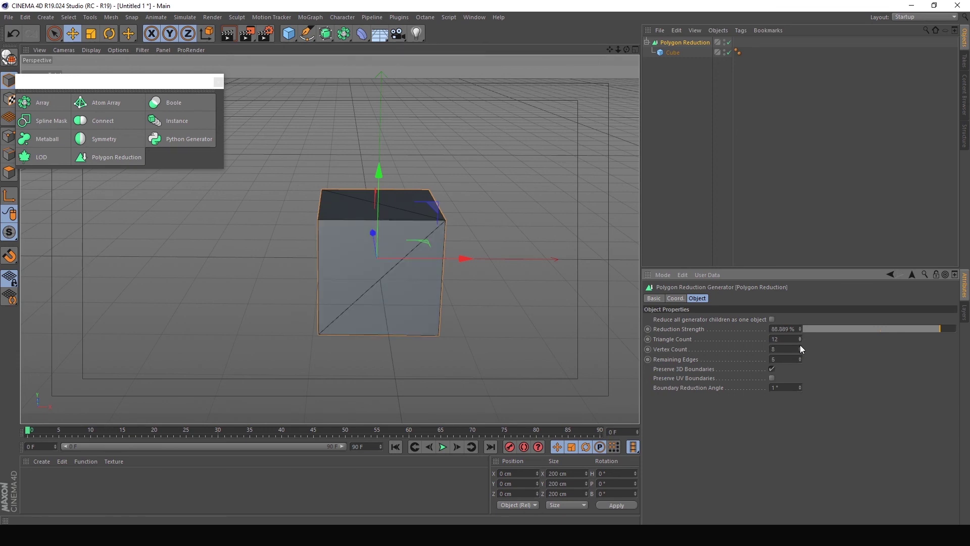
pyautogui.click(800, 349)
pyautogui.click(800, 356)
pyautogui.moveTo(627, 49)
pyautogui.mouseDown()
pyautogui.moveTo(329, 239)
pyautogui.moveTo(627, 49)
pyautogui.moveTo(618, 51)
pyautogui.mouseUp()
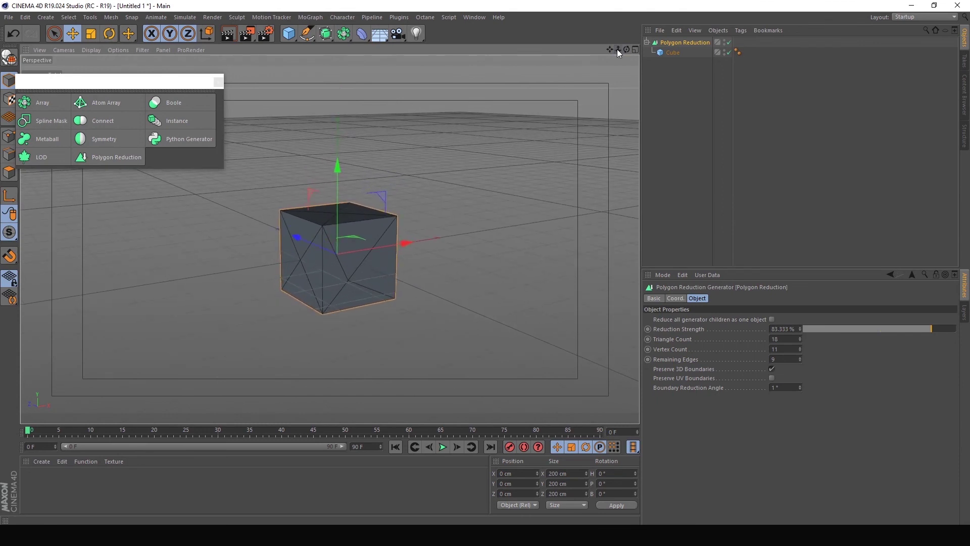